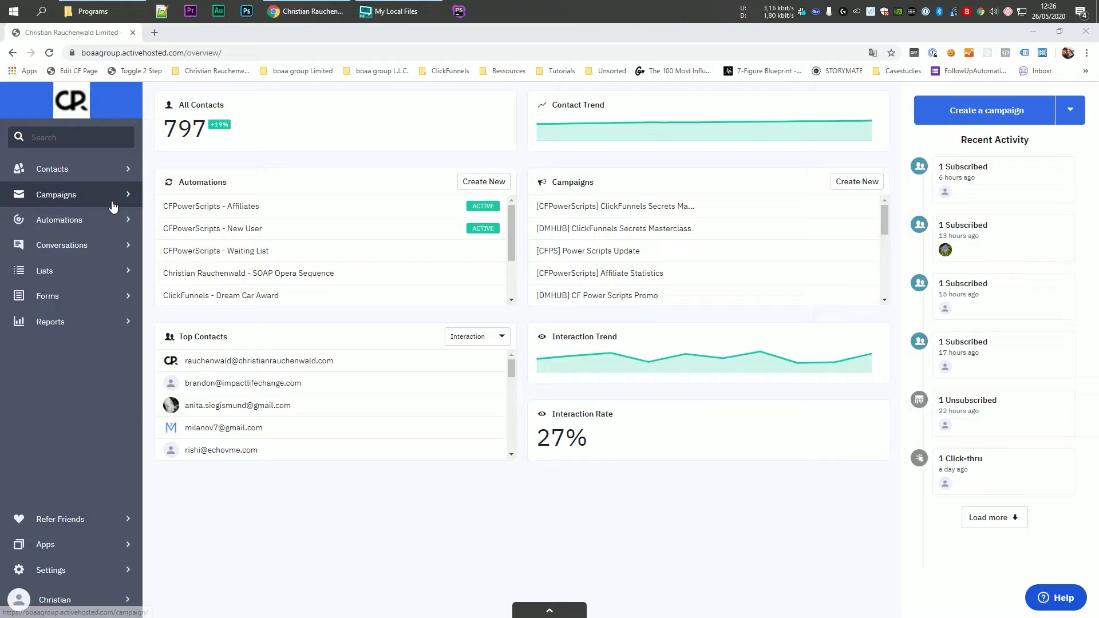
click(73, 197)
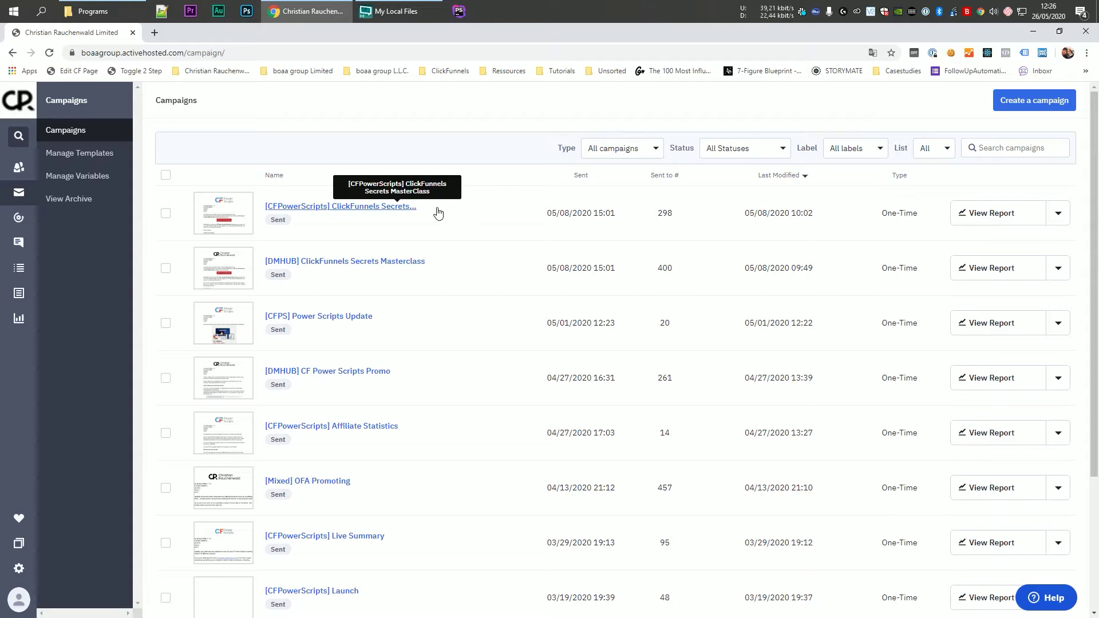
click(1058, 216)
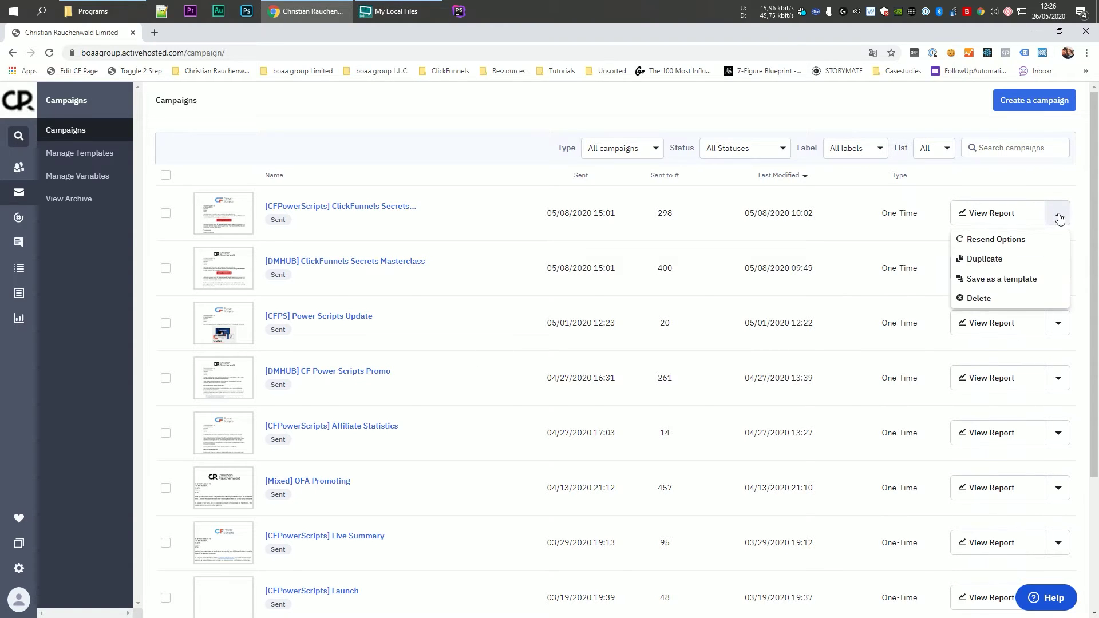
click(1008, 240)
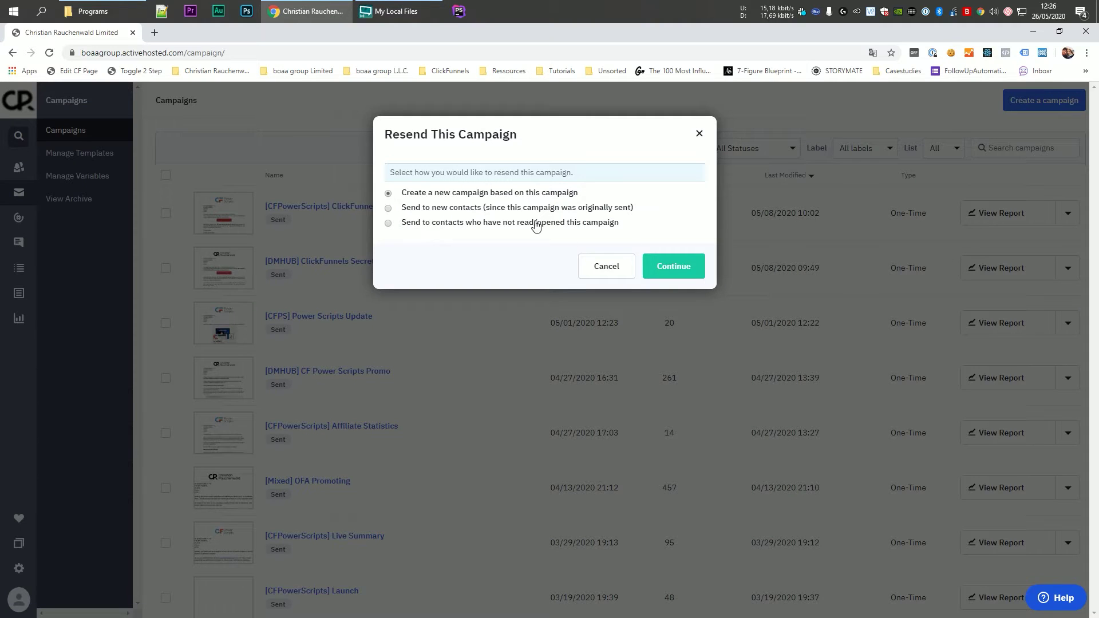
click(443, 228)
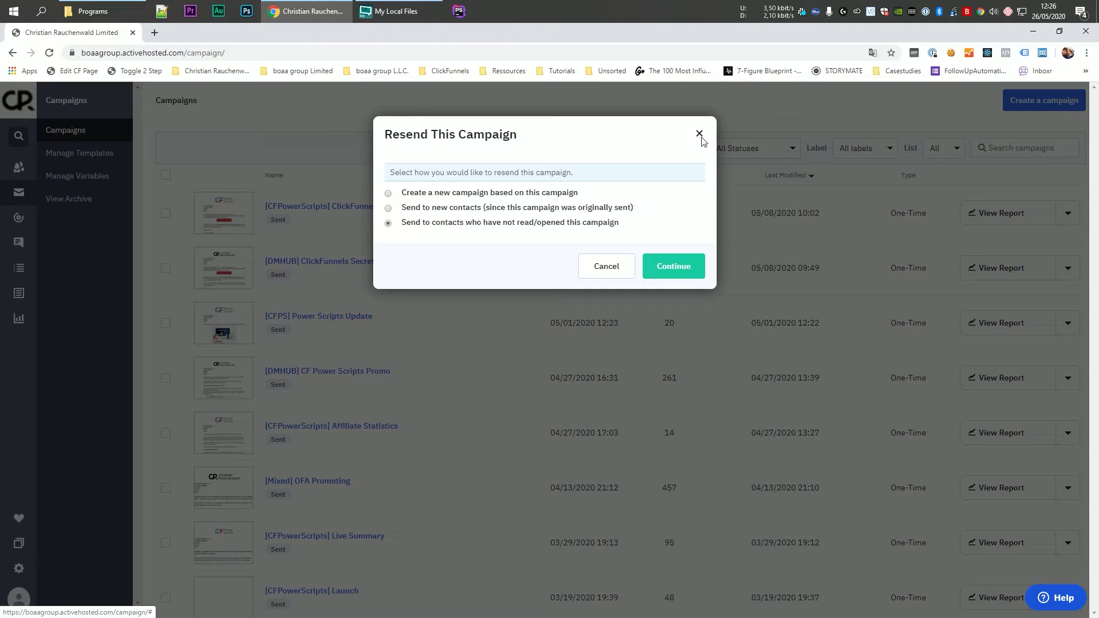
Dismiss the resend dialog and start a scratch automation using the 'Subscribes to a list' trigger.
click(702, 140)
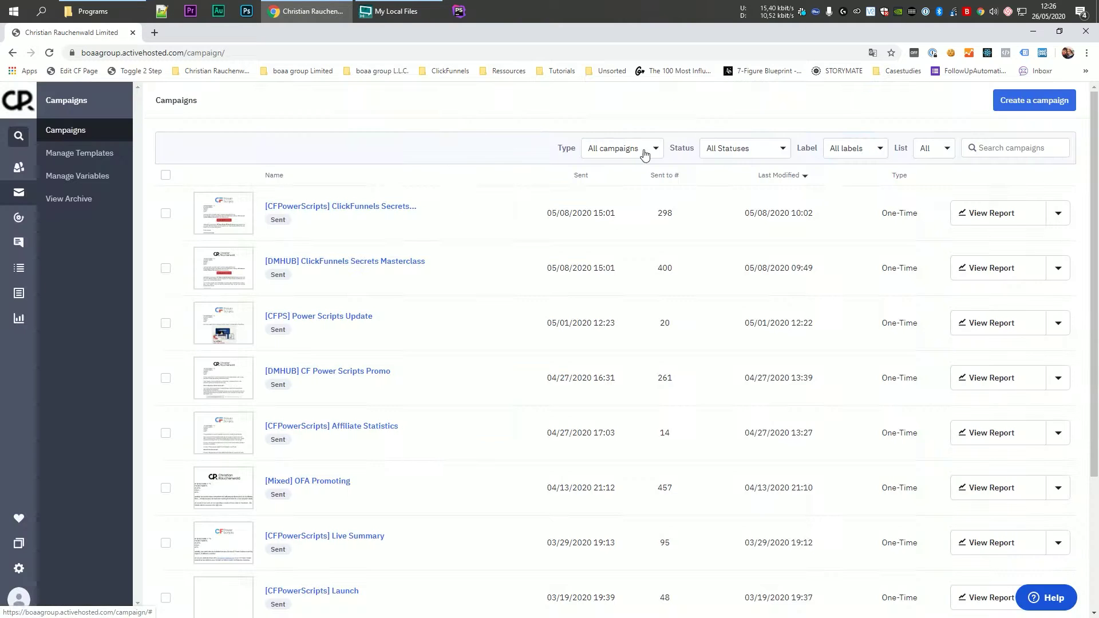
click(18, 219)
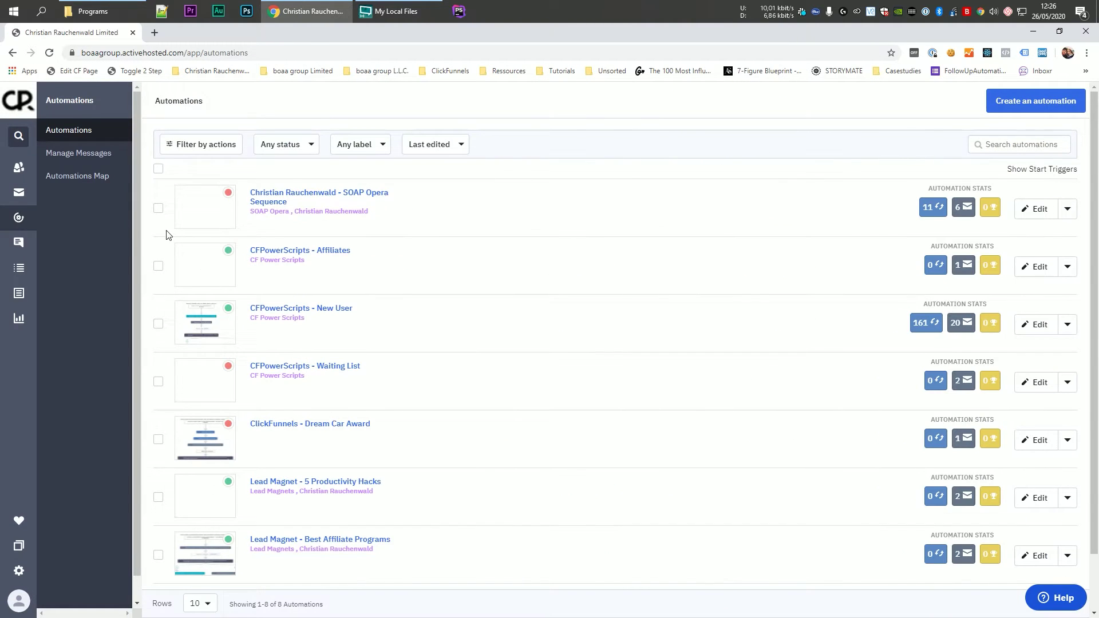
click(1053, 101)
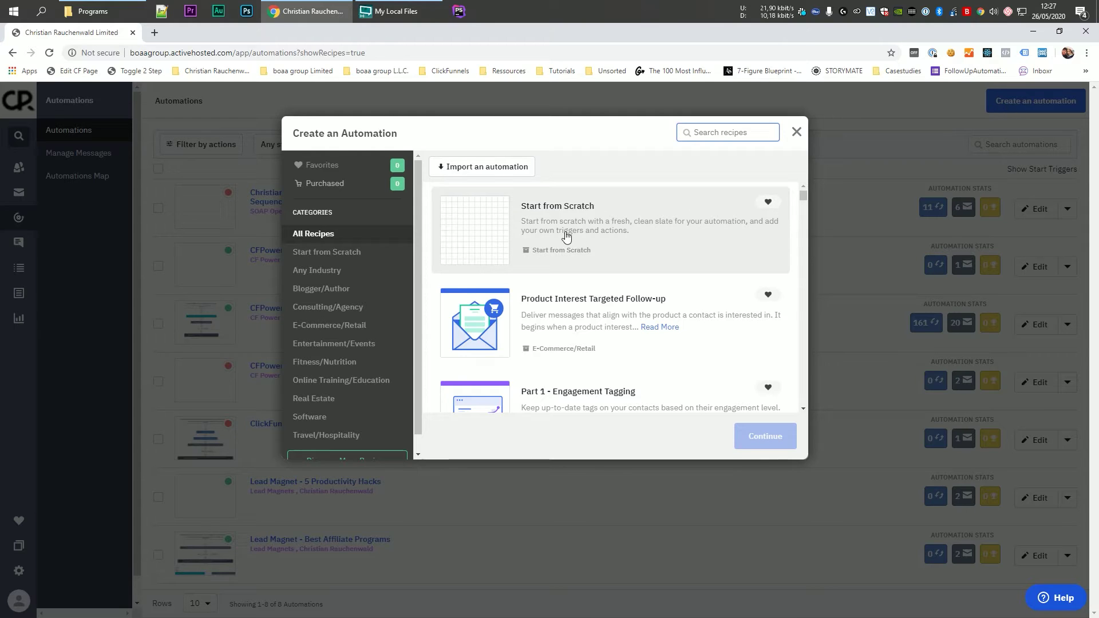
click(587, 234)
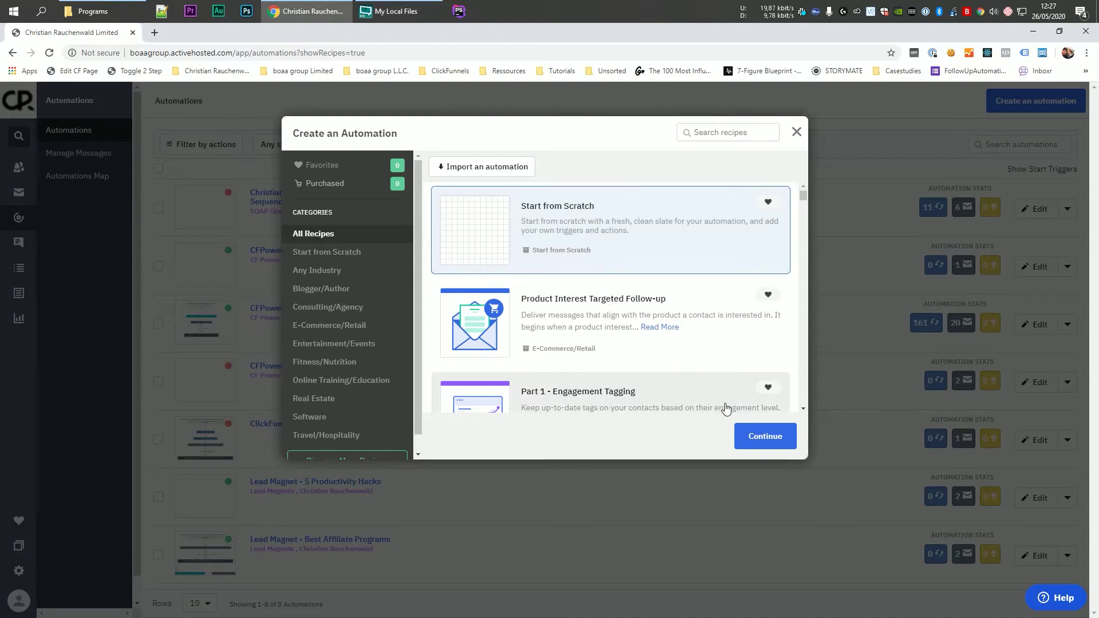
click(761, 437)
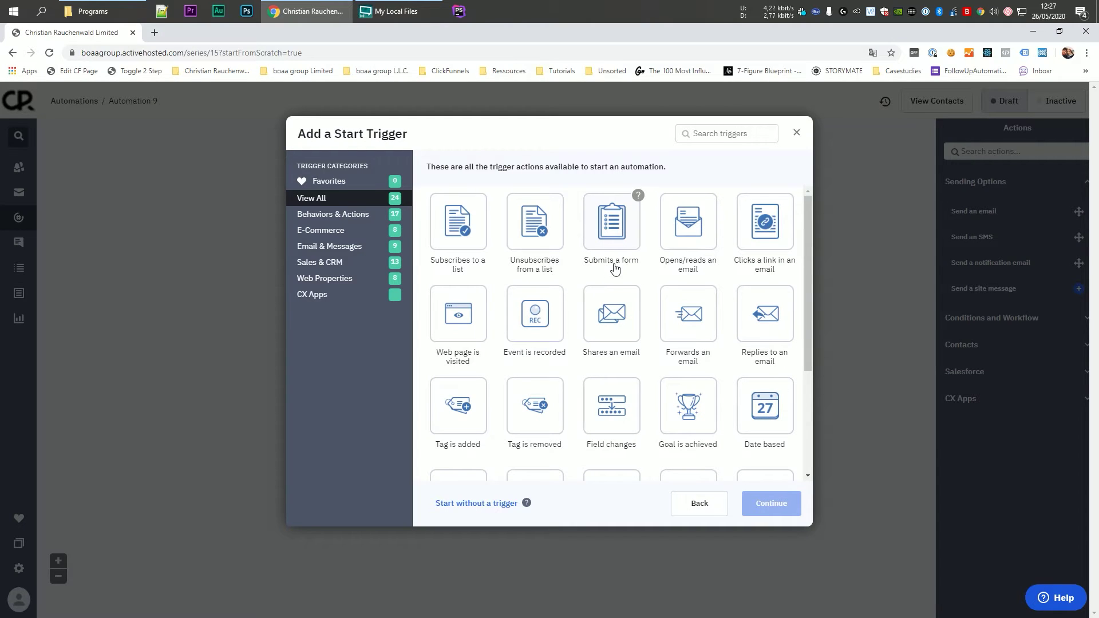
click(458, 229)
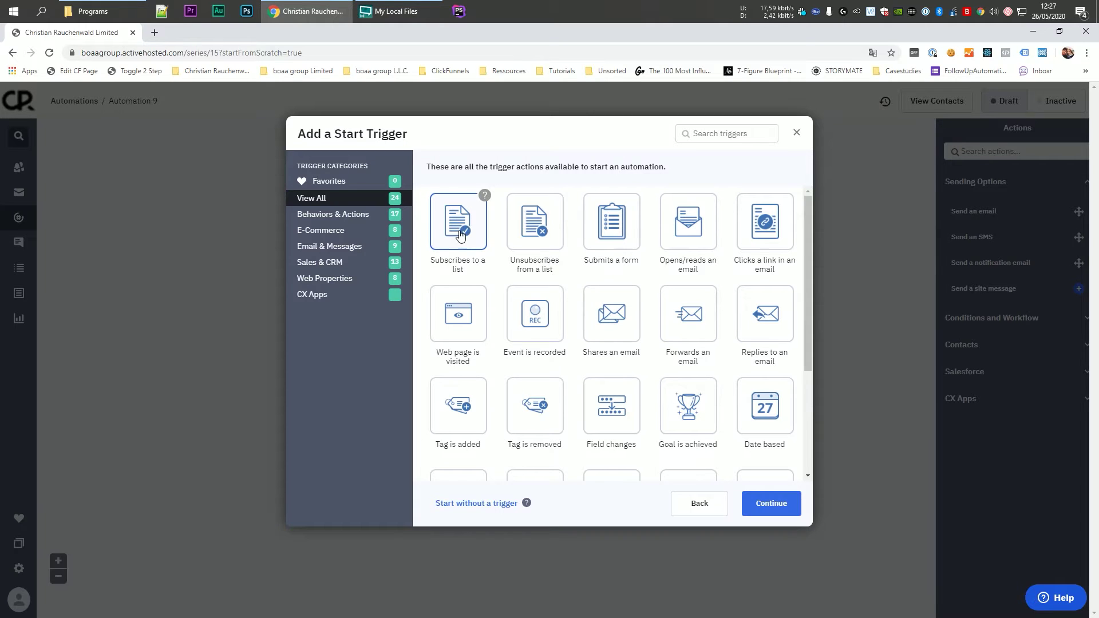
Trigger the automation once when a contact subscribes to the Application - Q&A Funnel list.
click(770, 515)
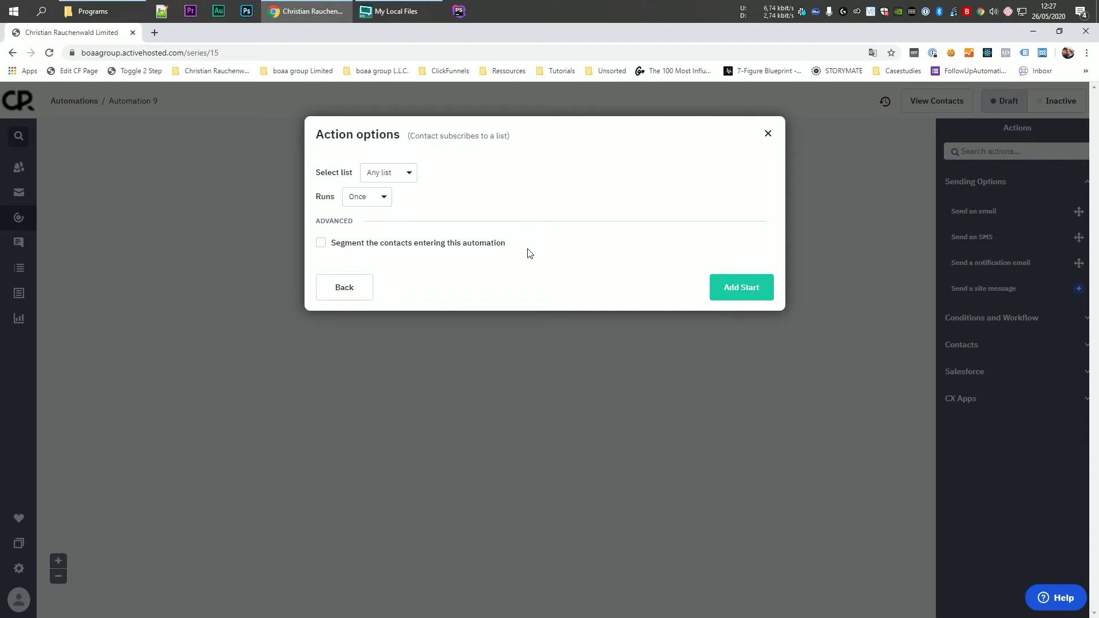
click(410, 175)
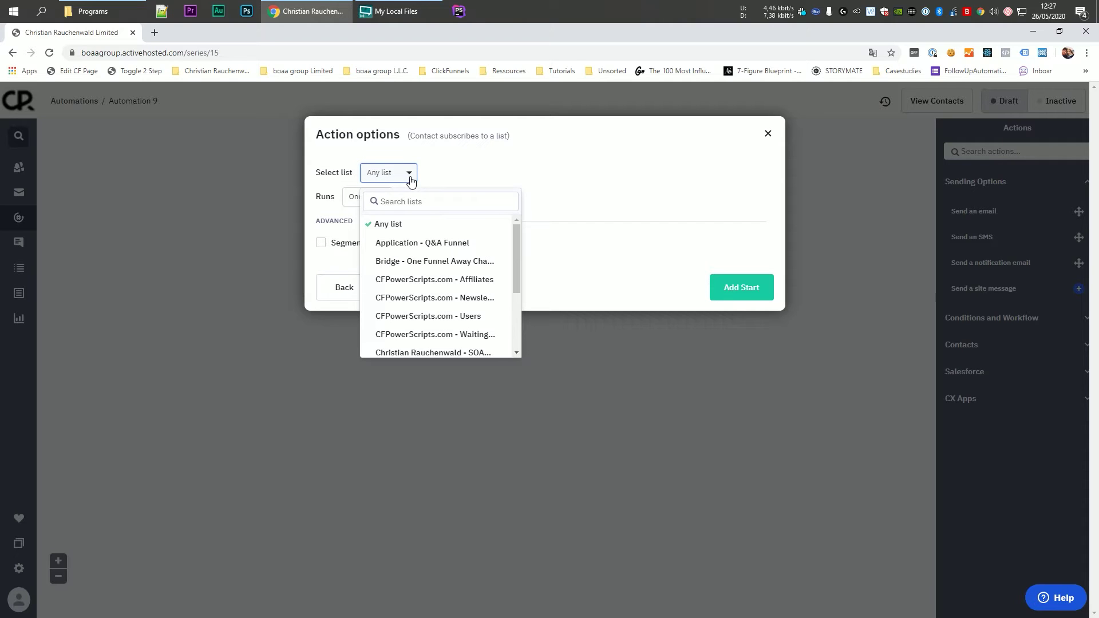
click(404, 247)
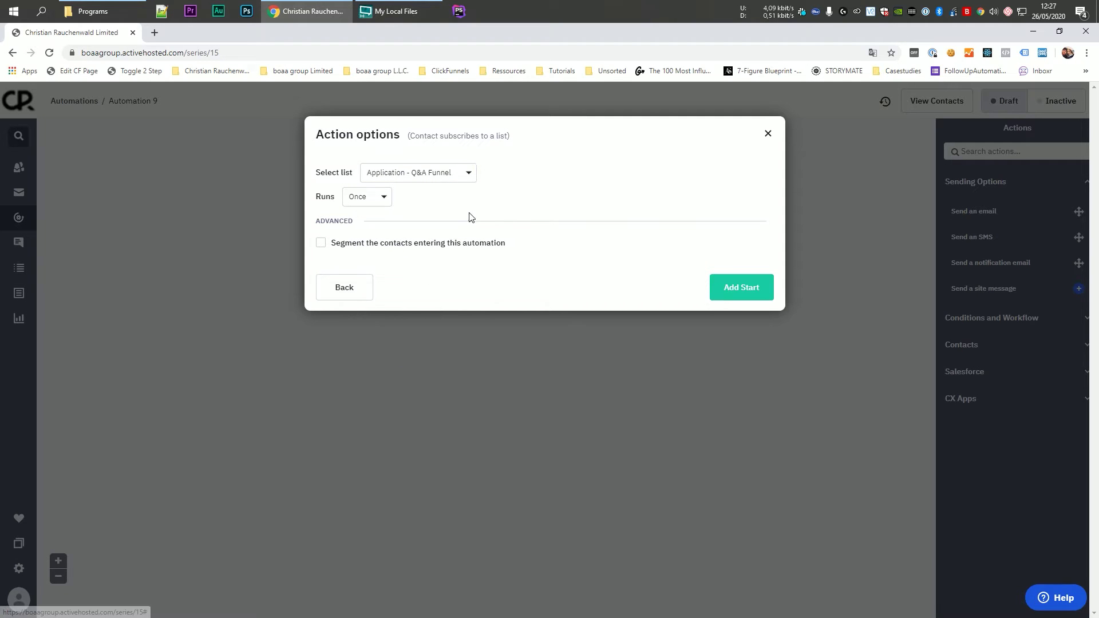
click(374, 204)
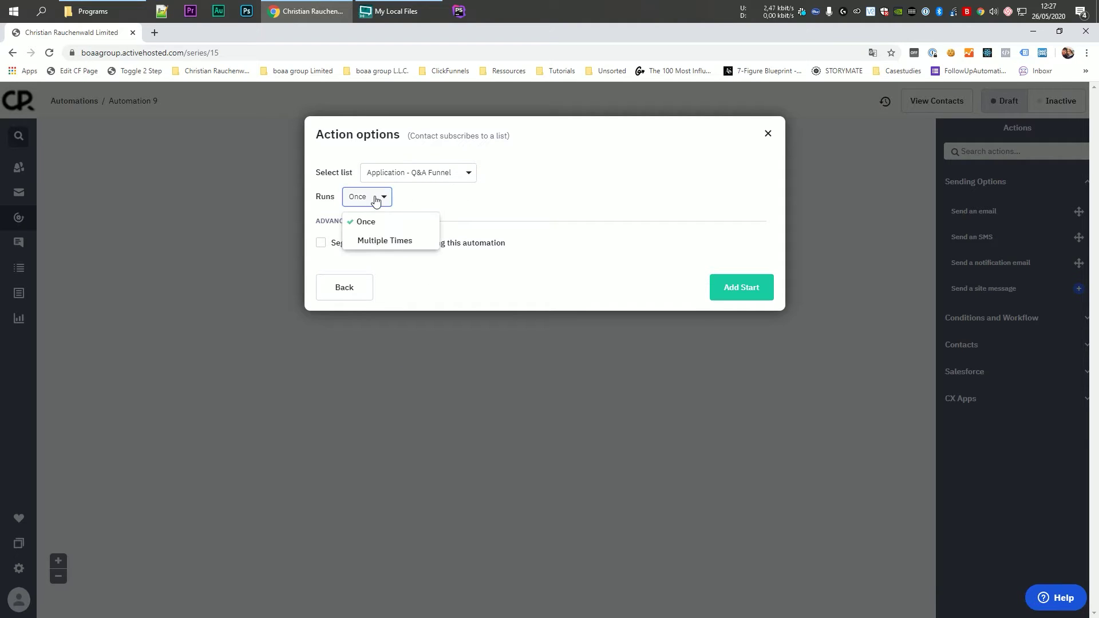
click(393, 230)
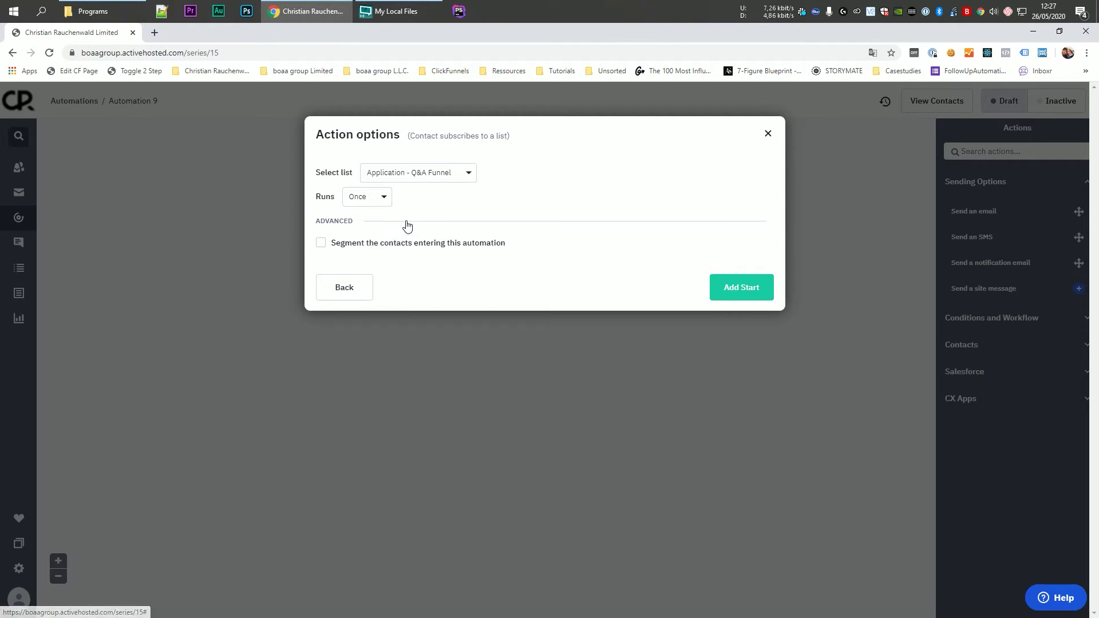
click(747, 290)
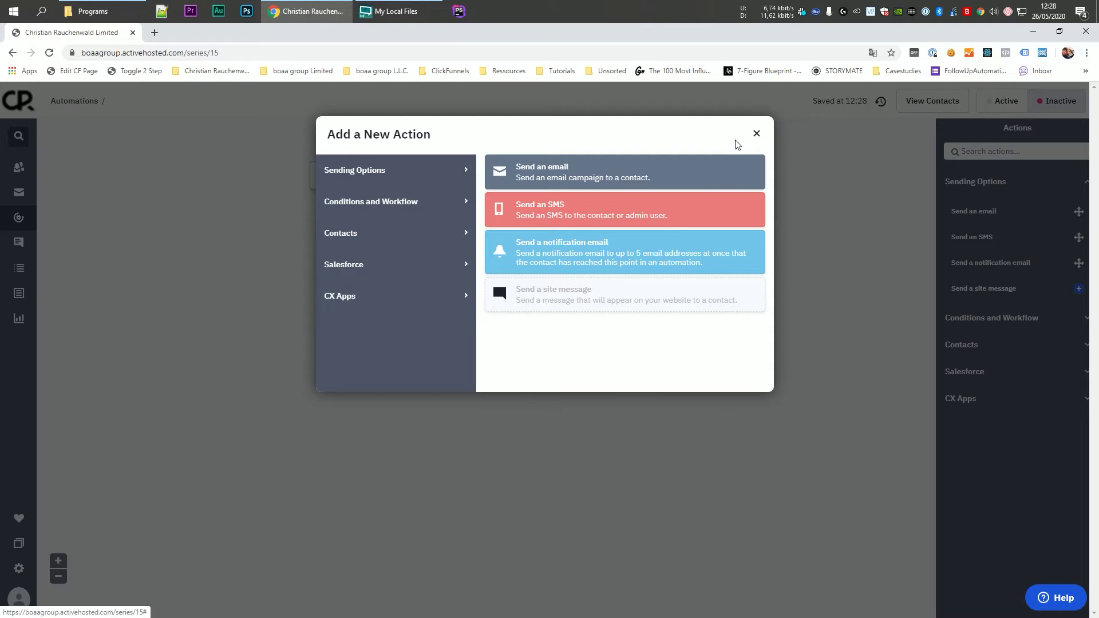
Add a Send an email action and create a new email named 'Email Welcome'.
click(597, 174)
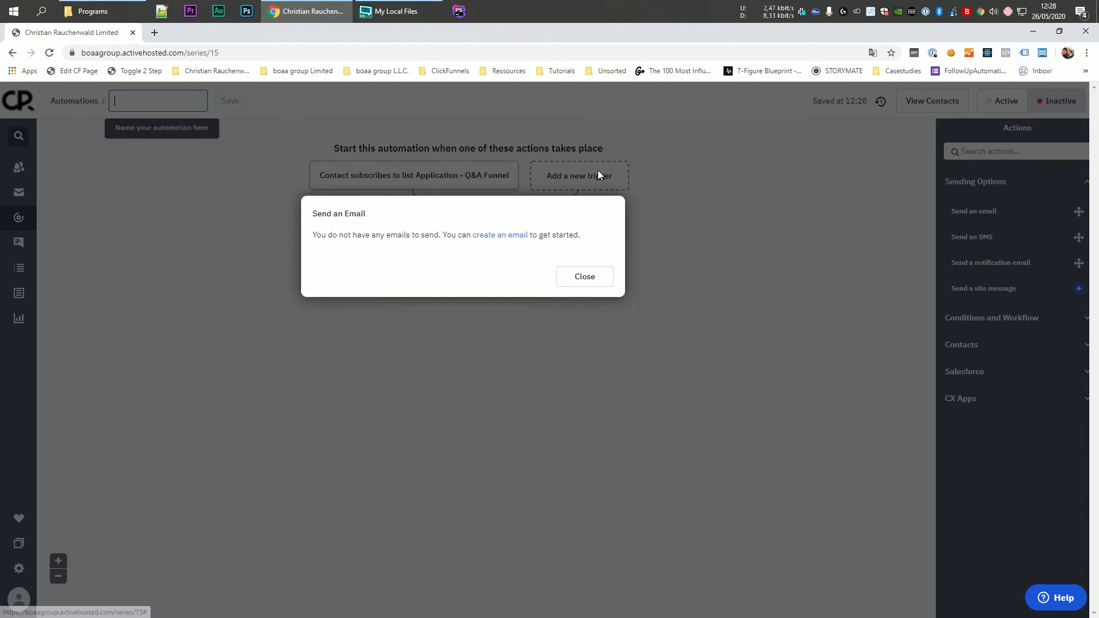
click(503, 235)
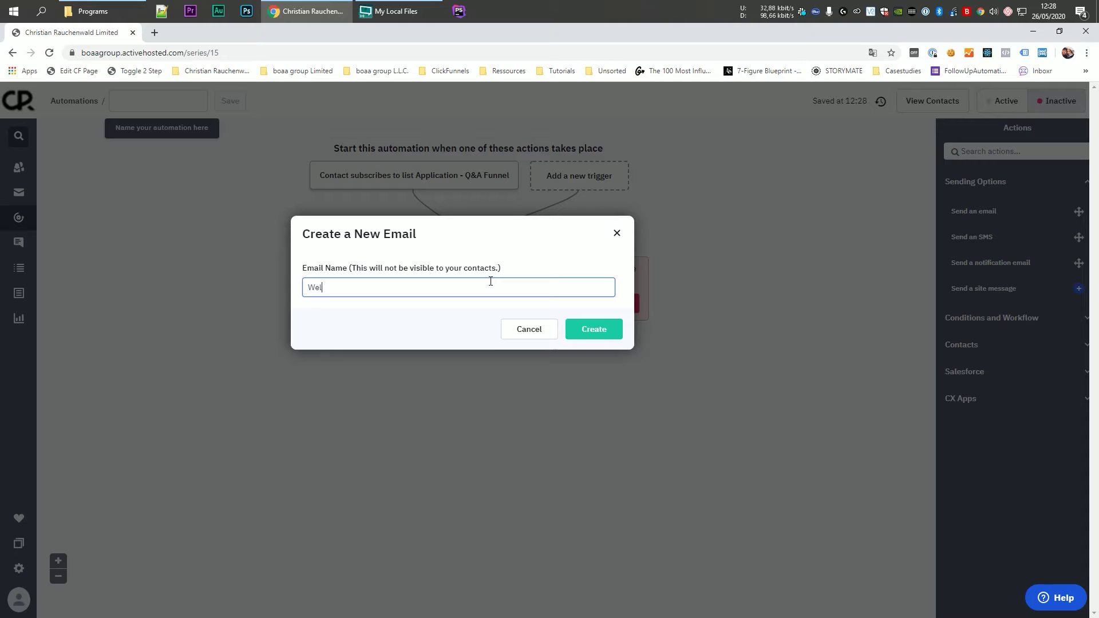
click(597, 329)
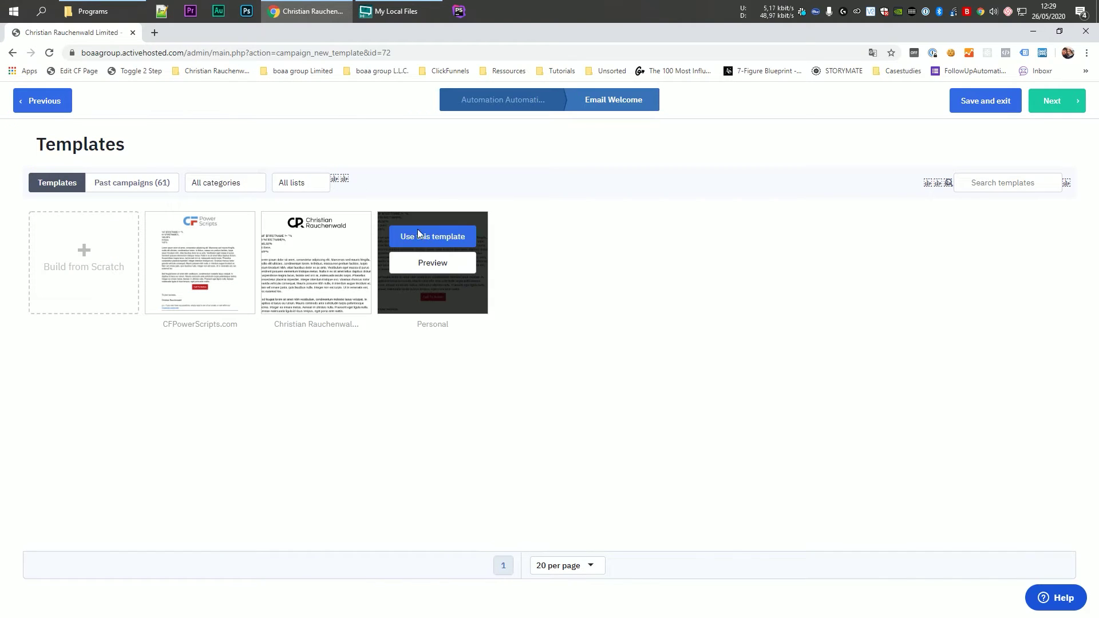
mouse_move(342, 272)
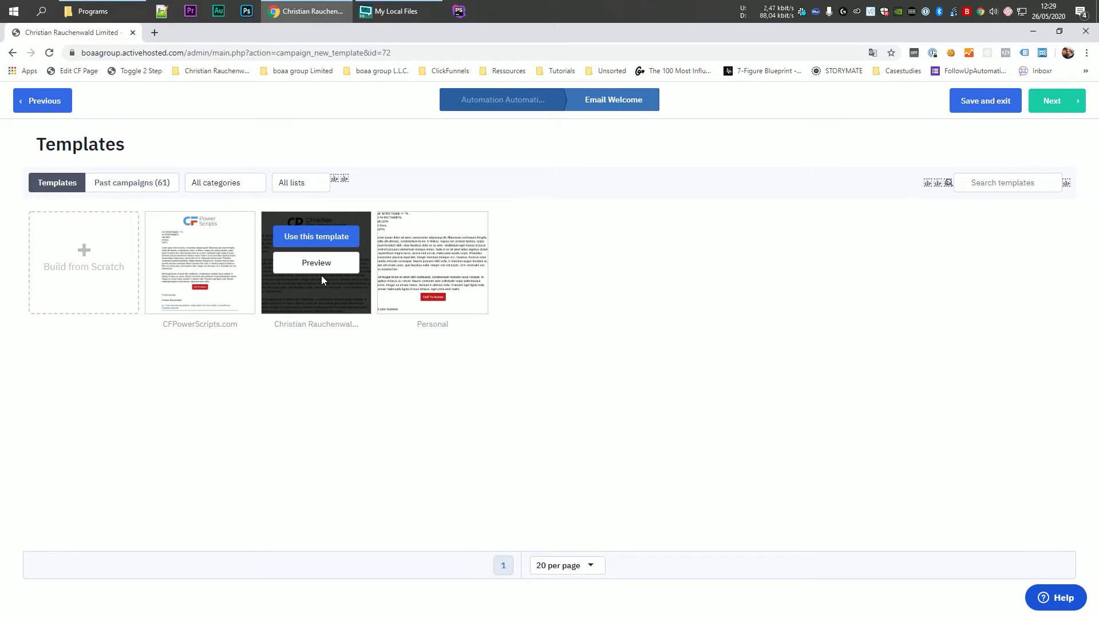
mouse_move(189, 281)
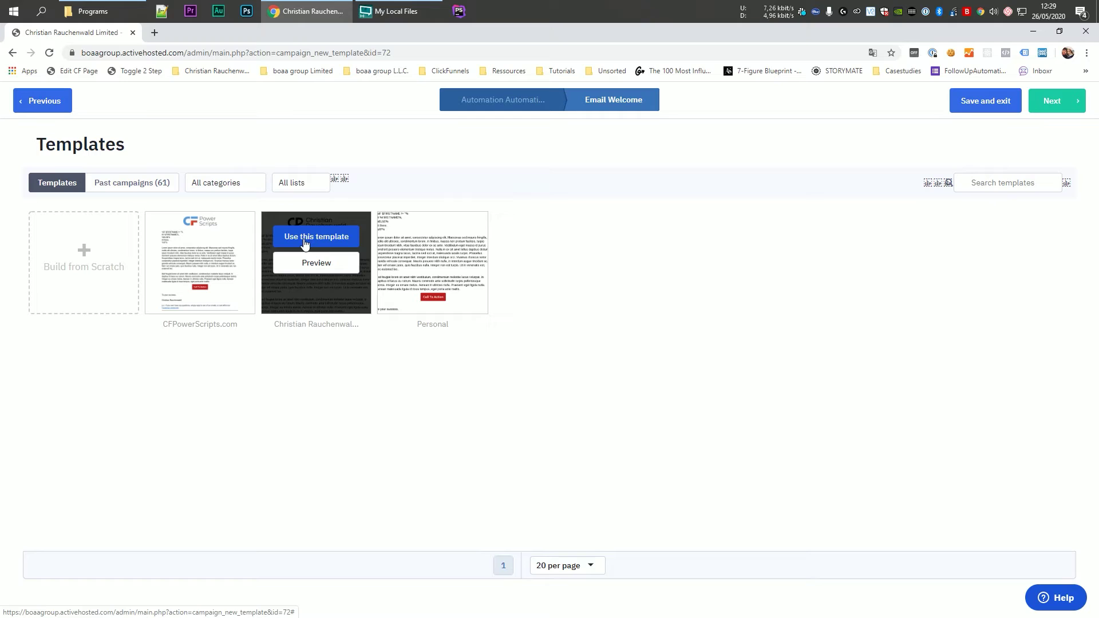
mouse_move(440, 243)
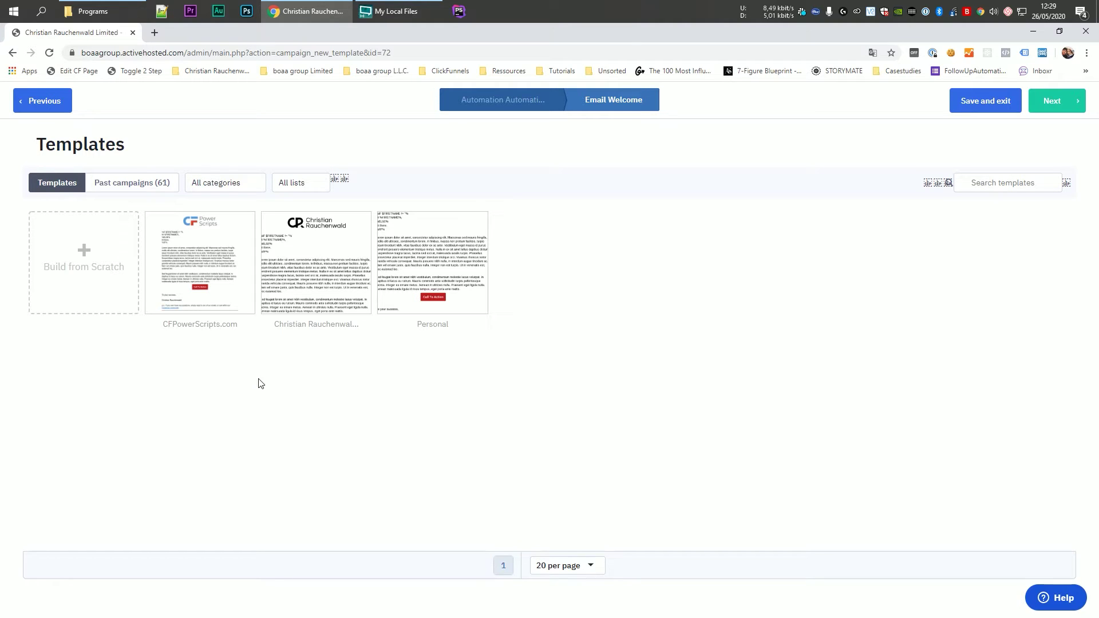
mouse_move(217, 309)
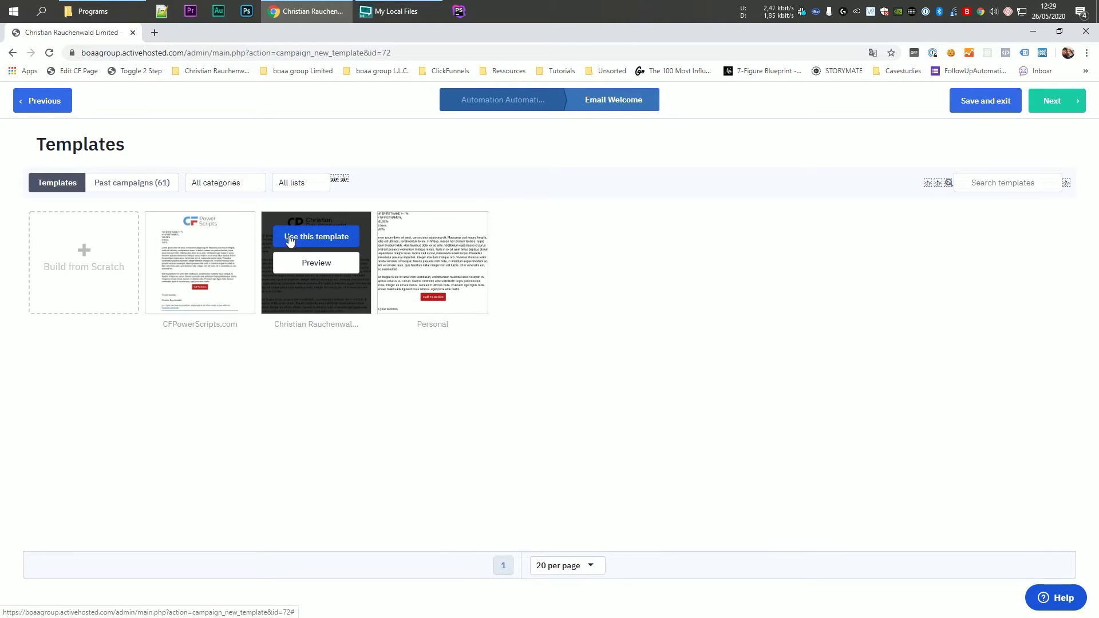
Build the email from the middle saved template with the subject 'Demo Email'.
click(319, 242)
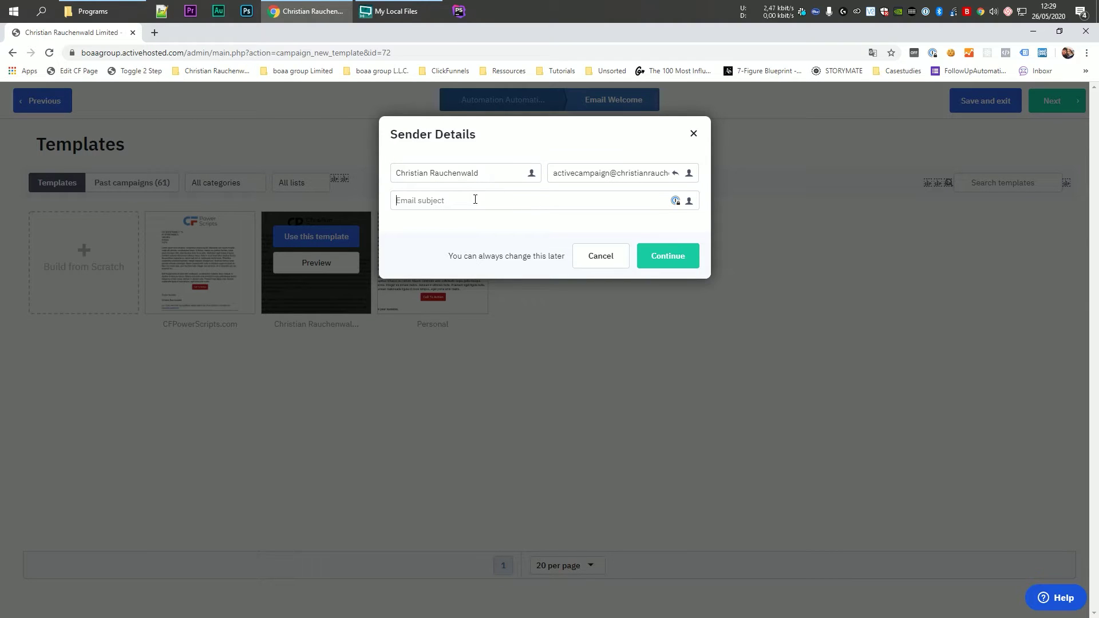
text(Demo Email)
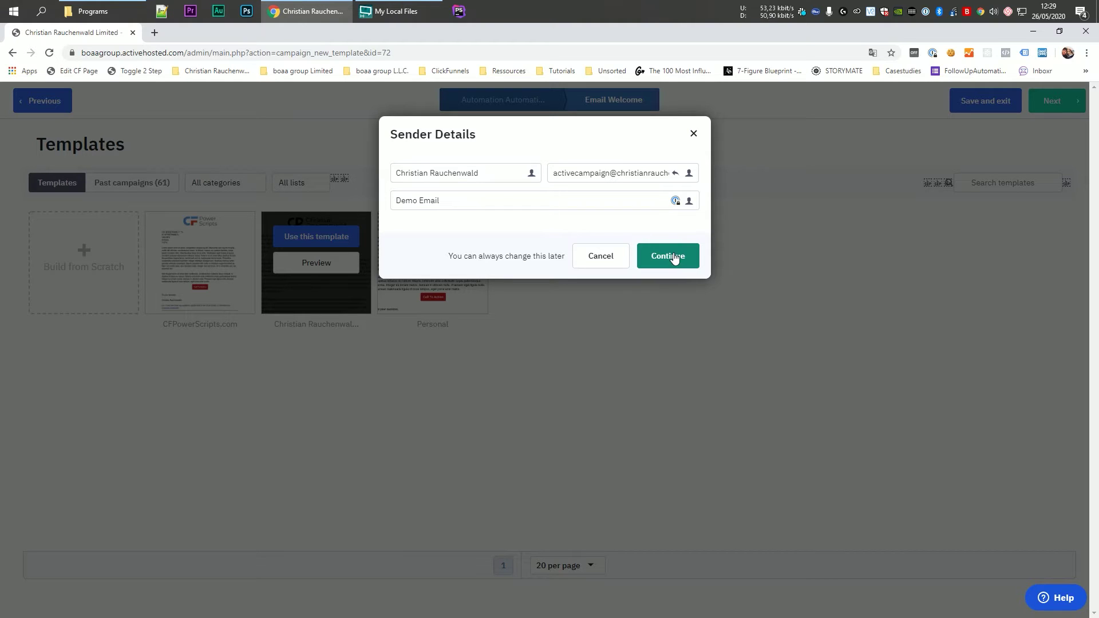
key(shift+Tab)
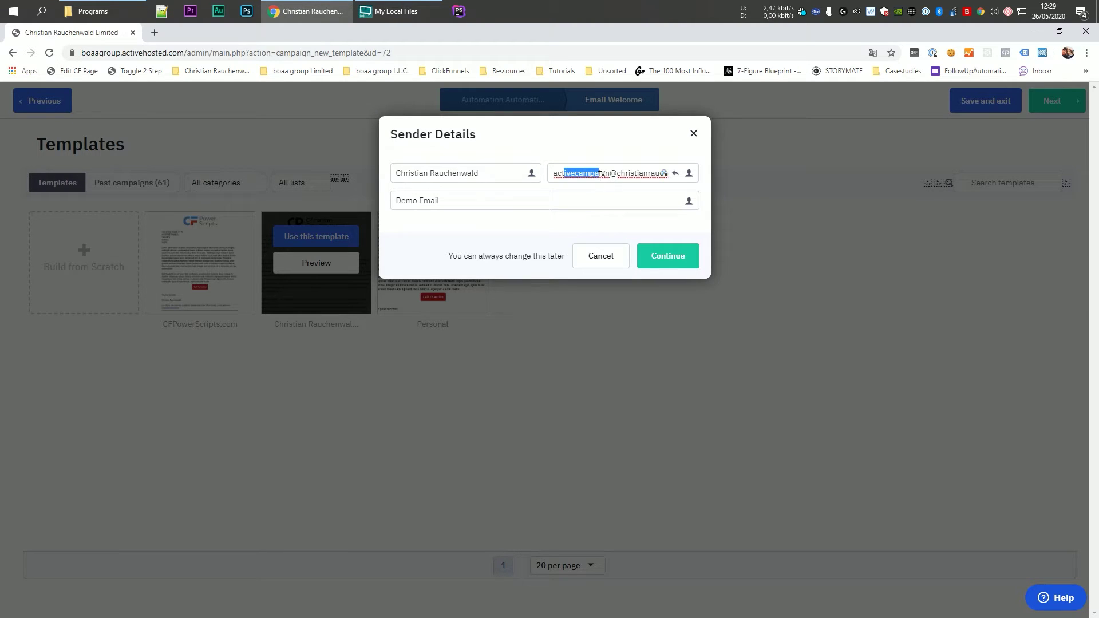
click(669, 256)
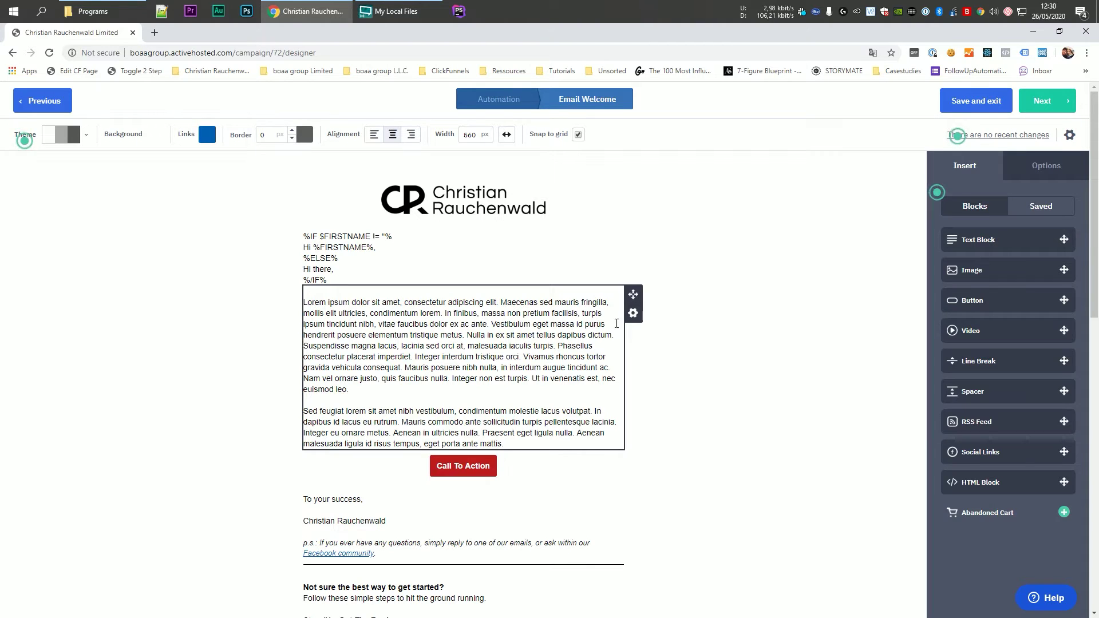
Close the text block menu, then save the email and return to the automation.
click(633, 314)
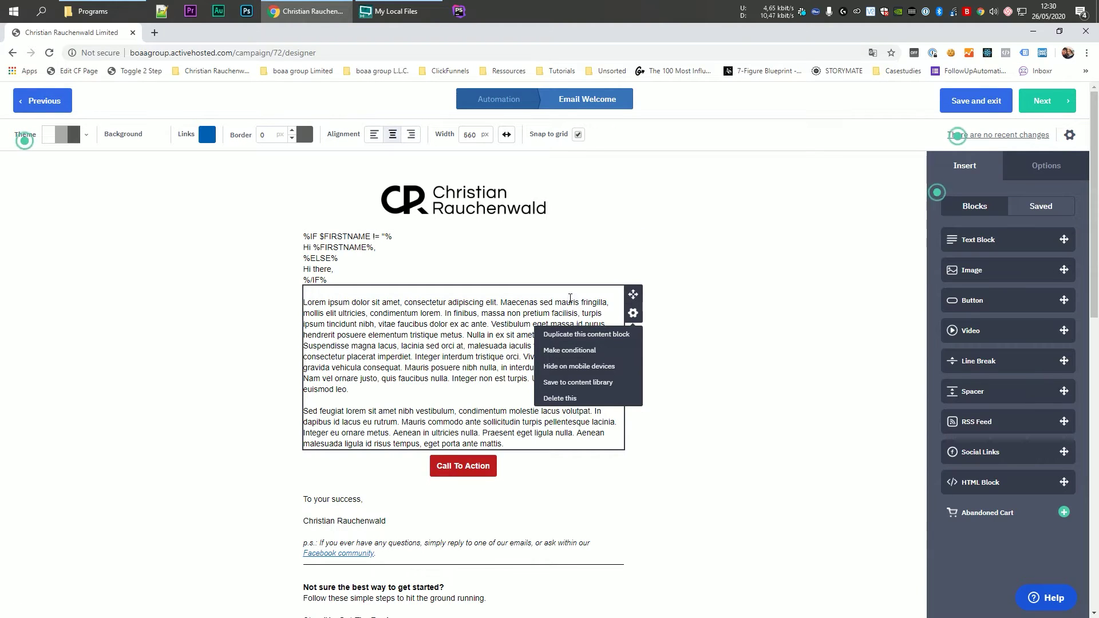
click(716, 251)
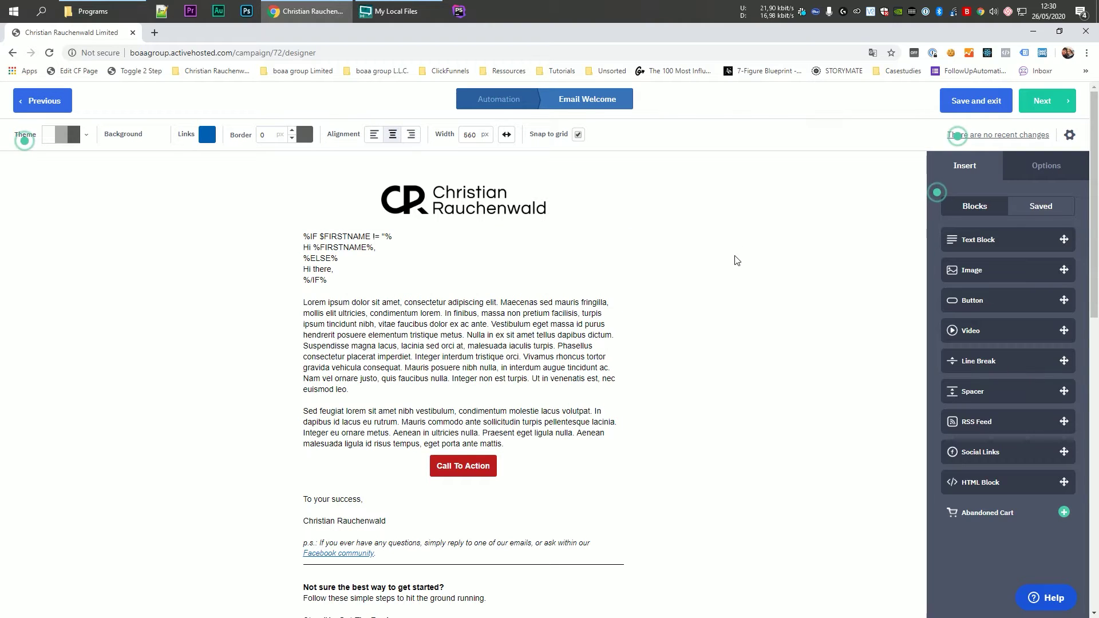
click(975, 106)
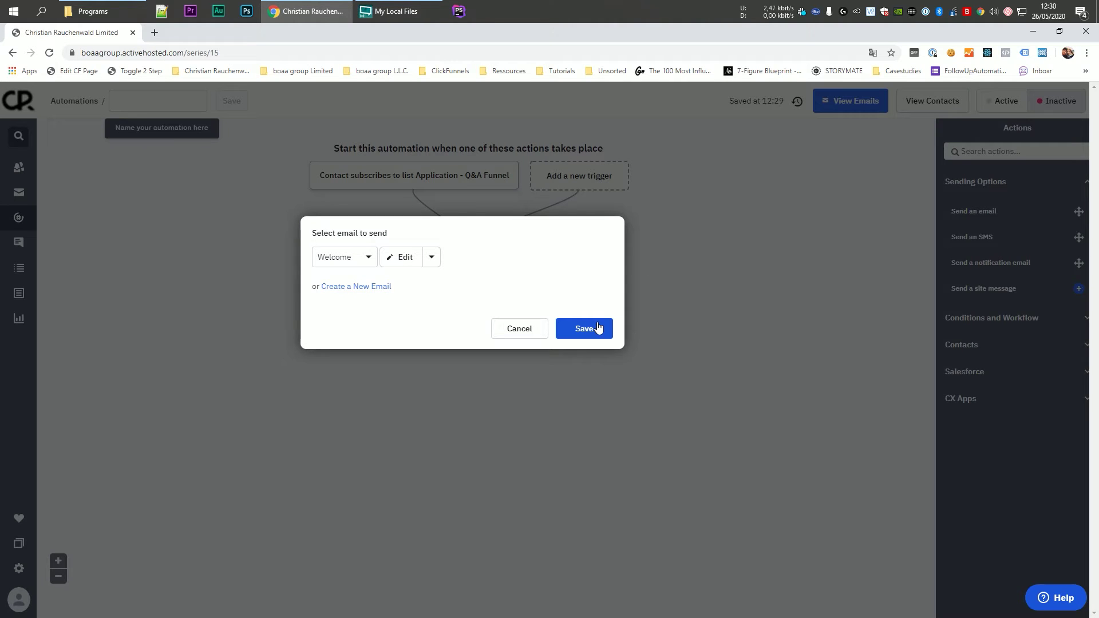
Add the Welcome email as the first step, followed by a Wait for 1 day step.
click(592, 330)
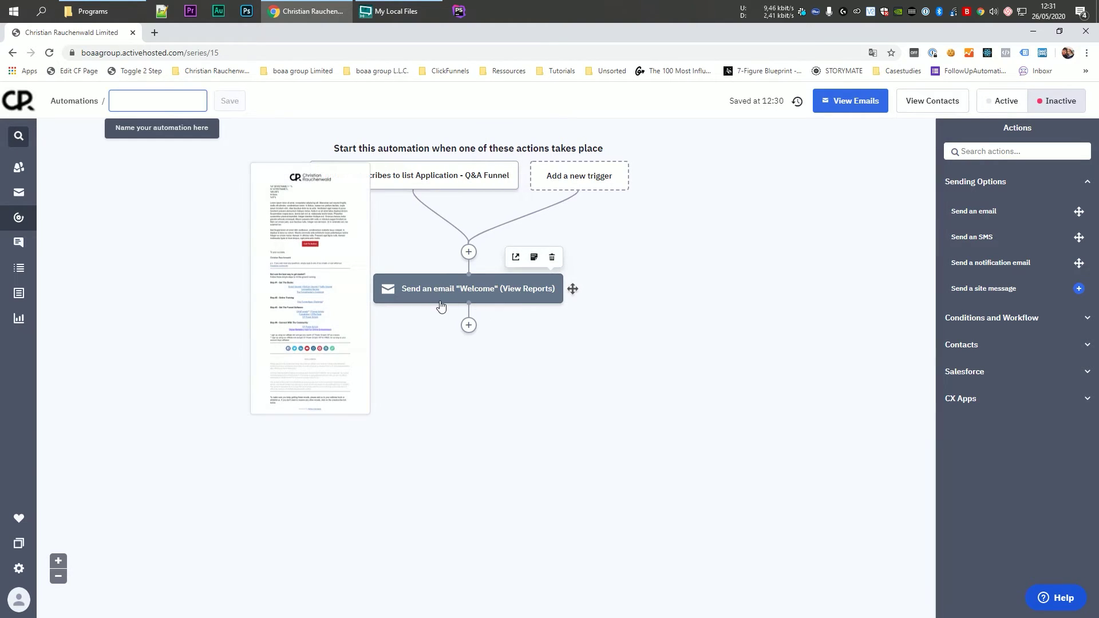
click(468, 325)
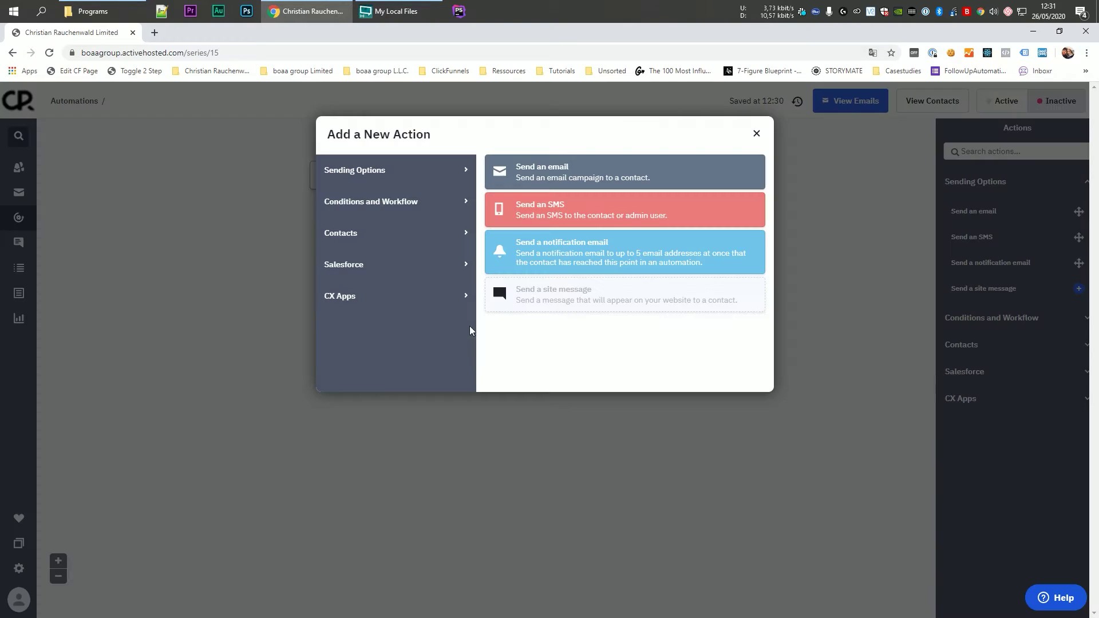
click(379, 210)
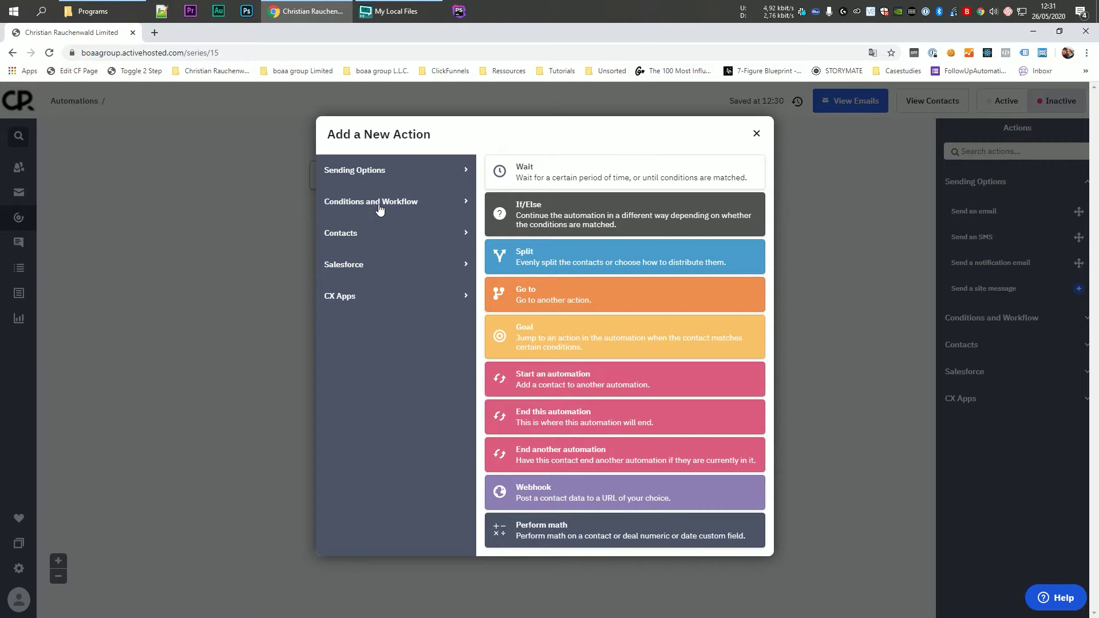
click(561, 175)
click(438, 324)
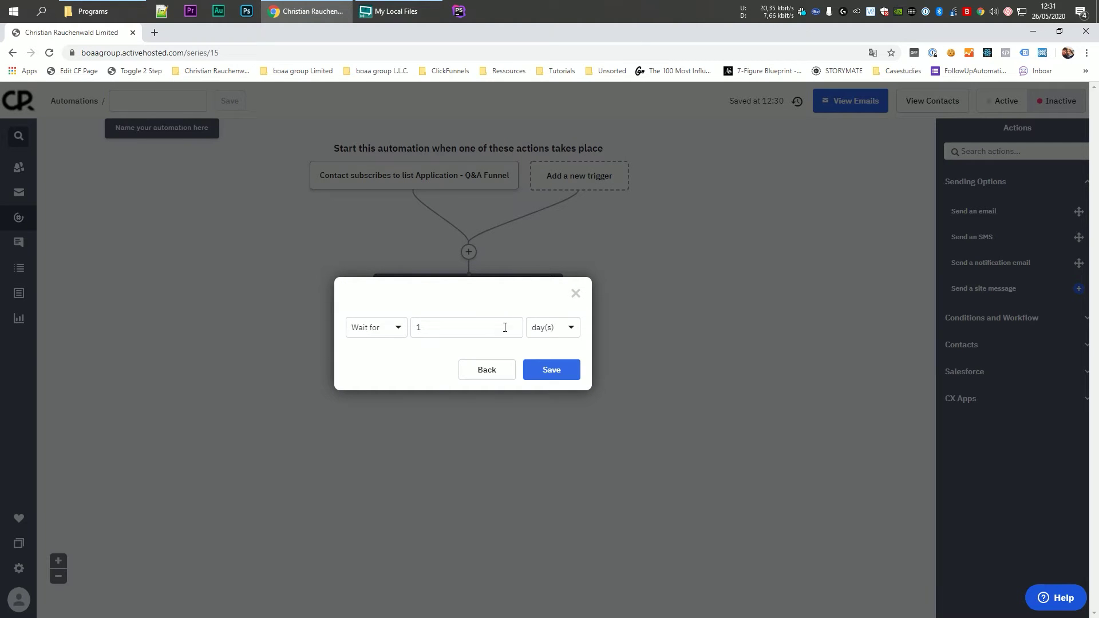
click(550, 376)
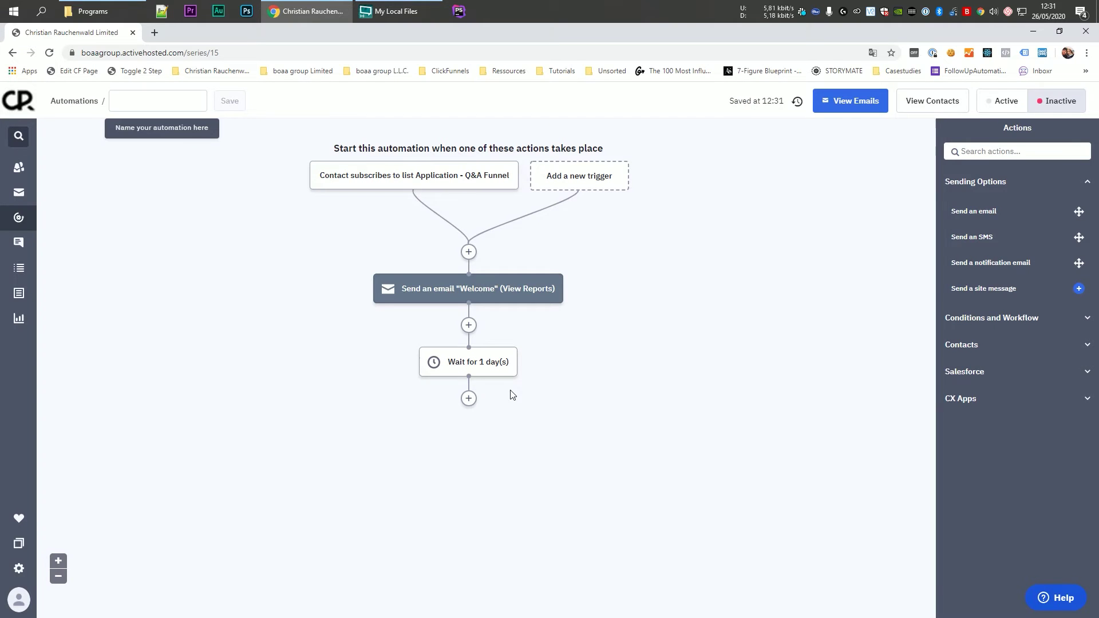
Add an If/Else step after the wait checking whether the contact opened Welcome.
click(469, 399)
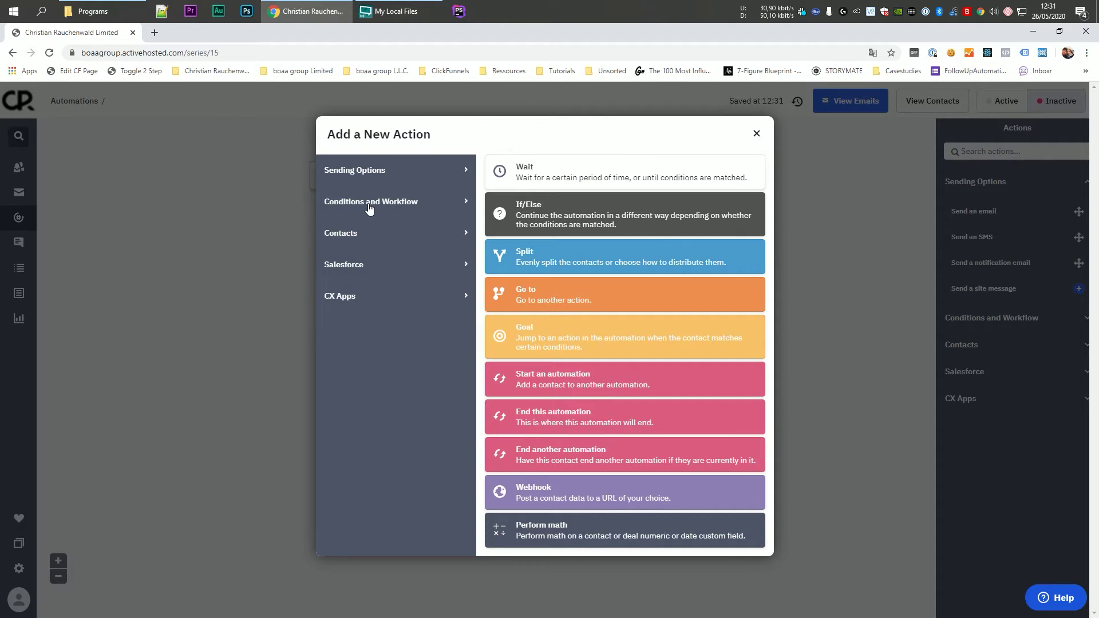
click(577, 221)
click(435, 190)
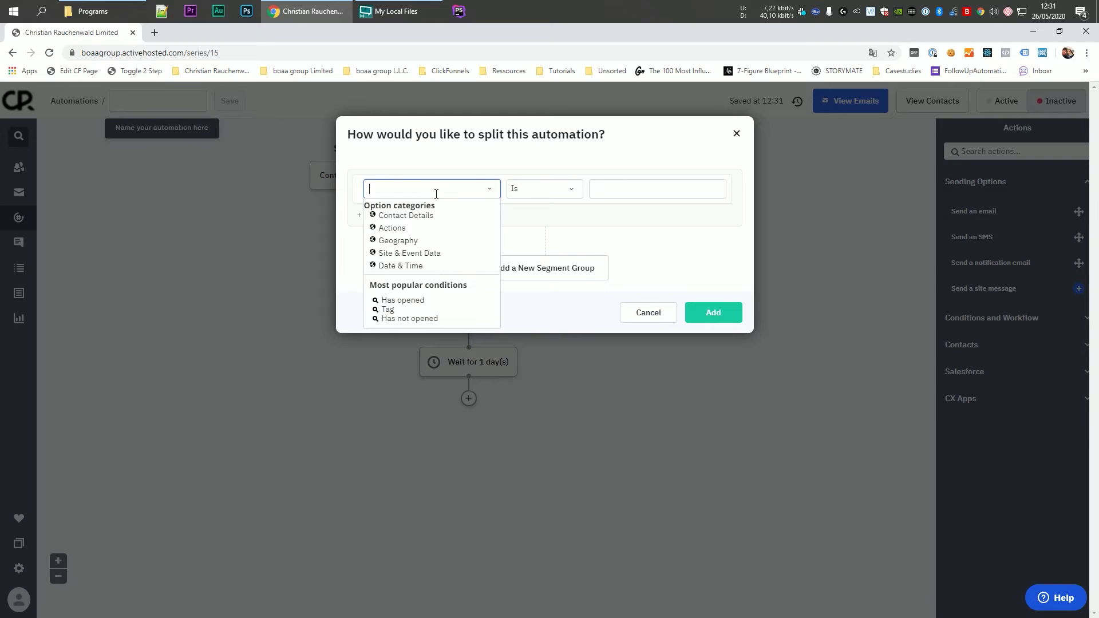
click(395, 228)
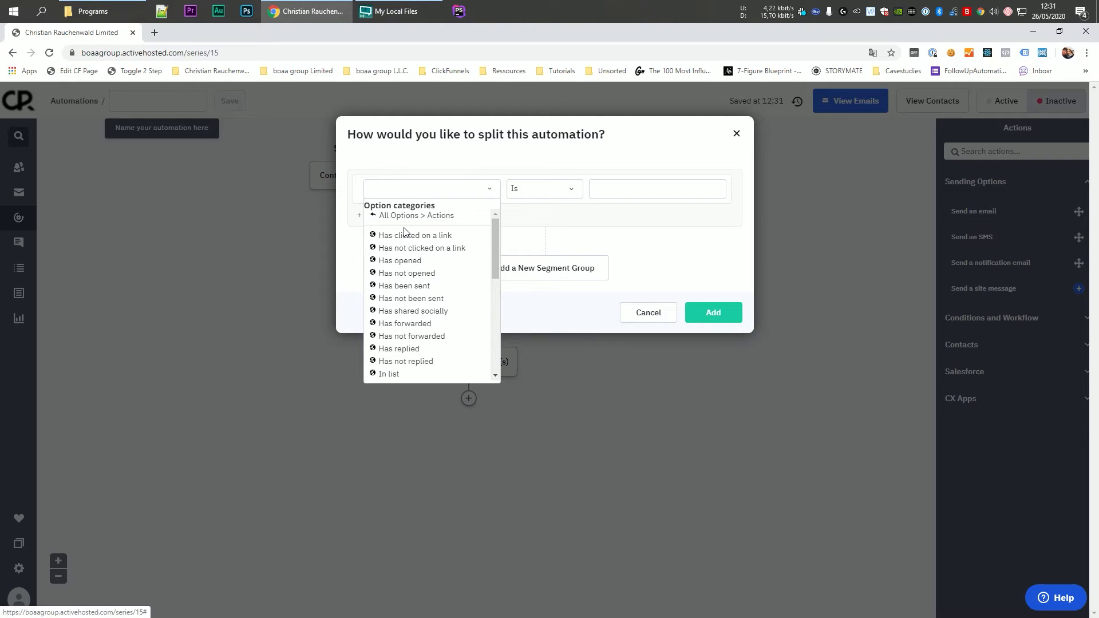
click(417, 260)
click(558, 190)
click(552, 221)
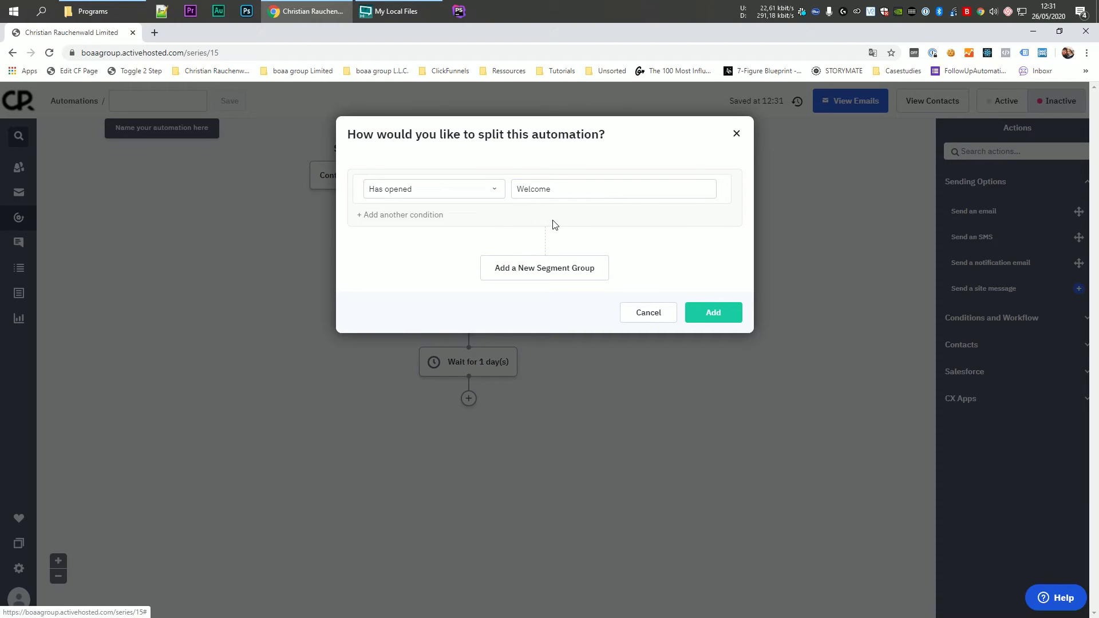
click(712, 319)
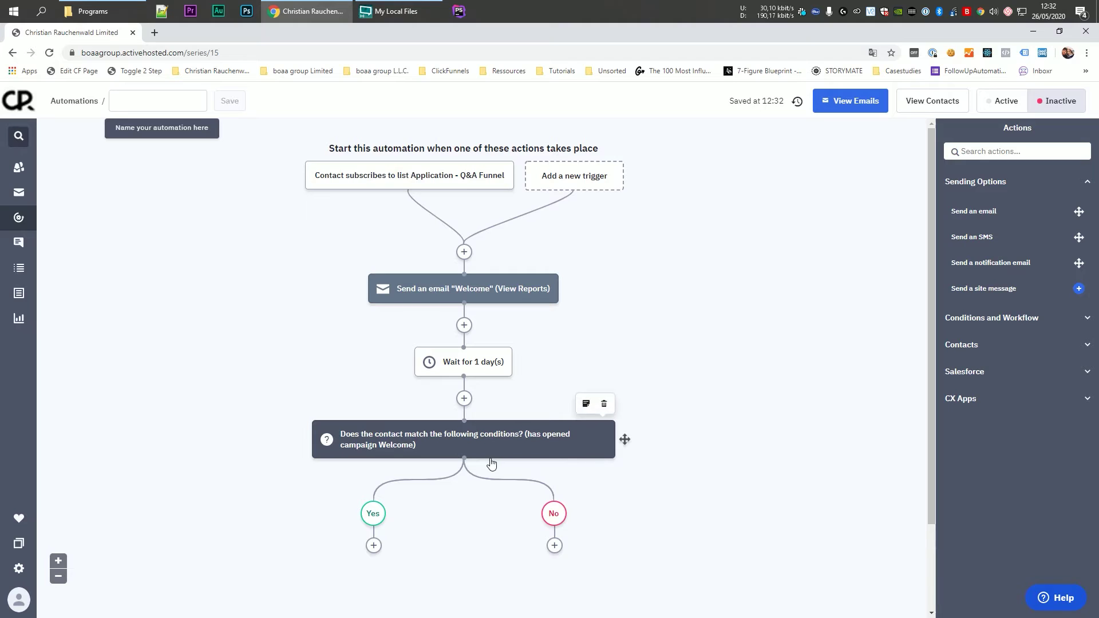
Begin adding a Send an email action to the Yes branch.
scroll(412, 456, down, 2)
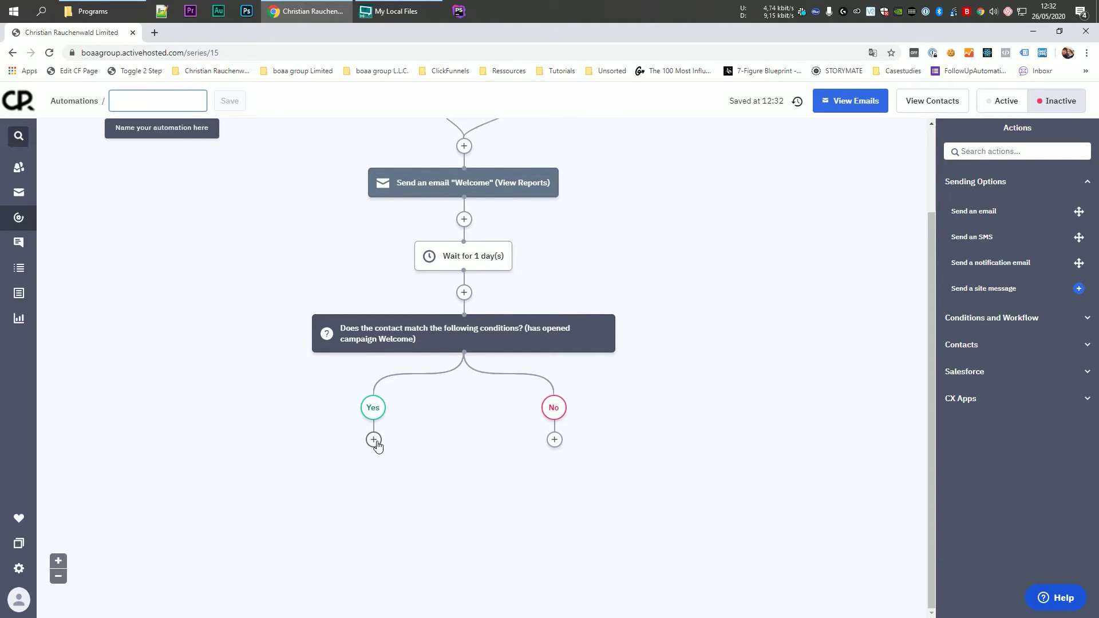
click(375, 441)
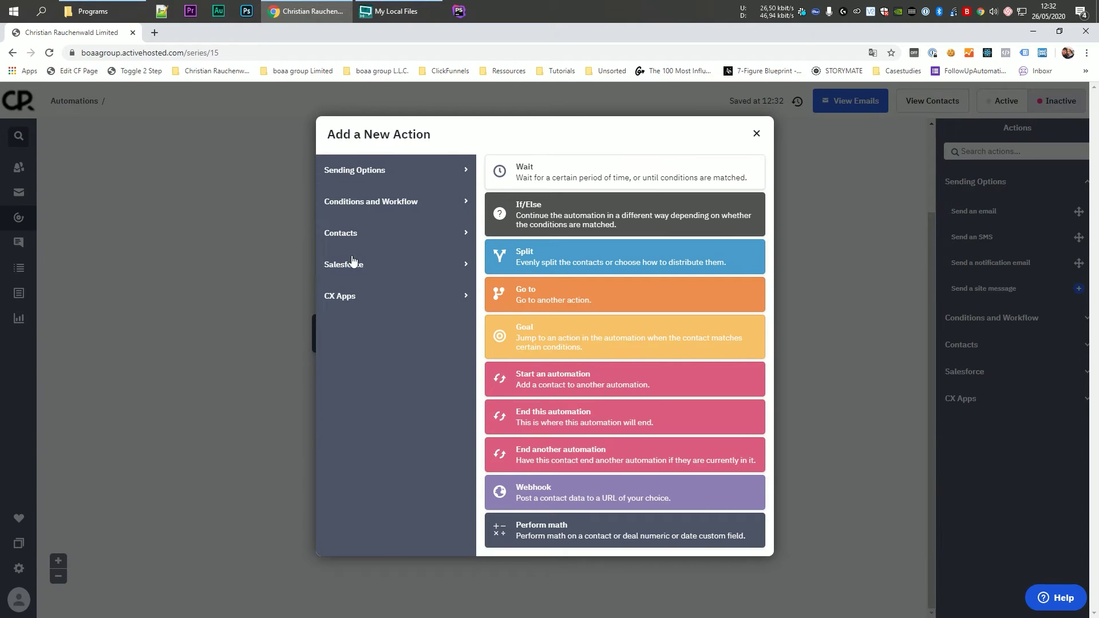
click(386, 173)
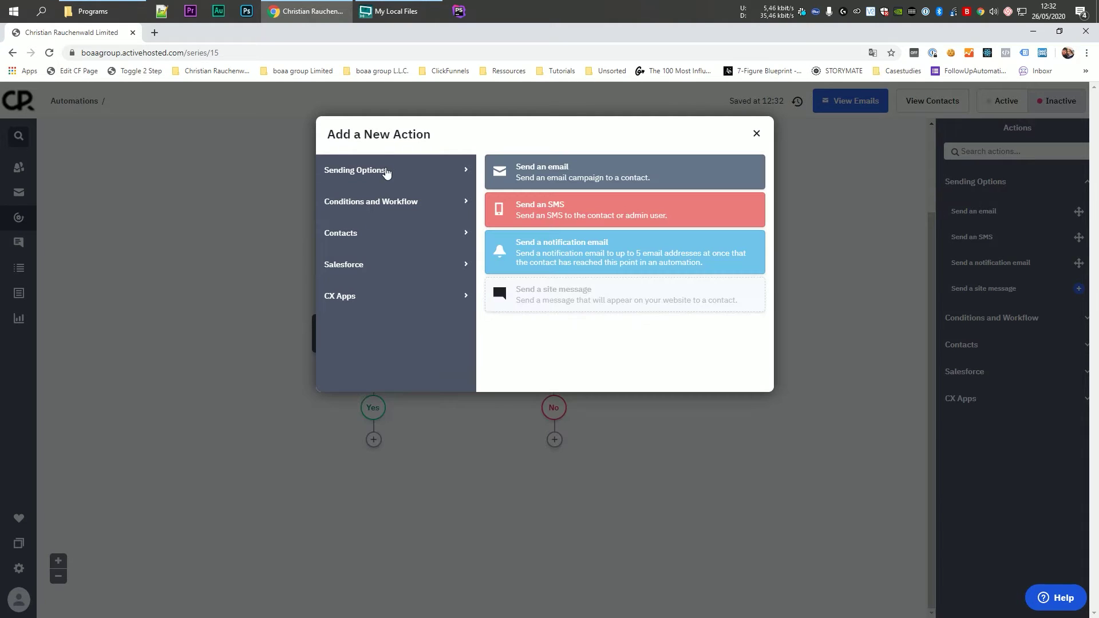
click(584, 166)
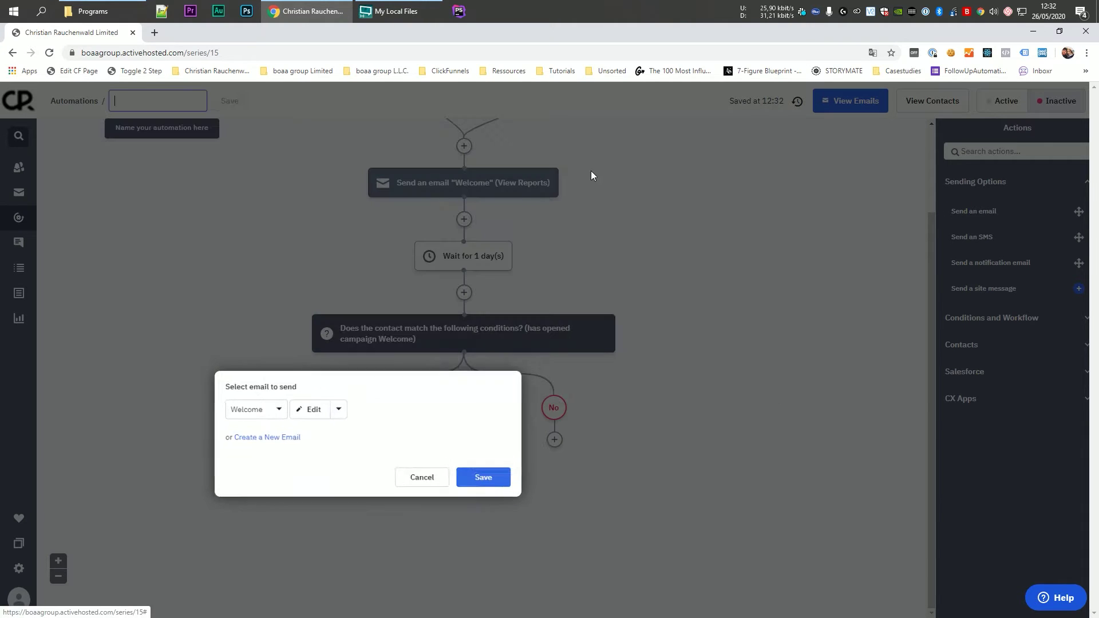
Save Welcome as the email sent on the Yes branch.
click(273, 409)
click(272, 409)
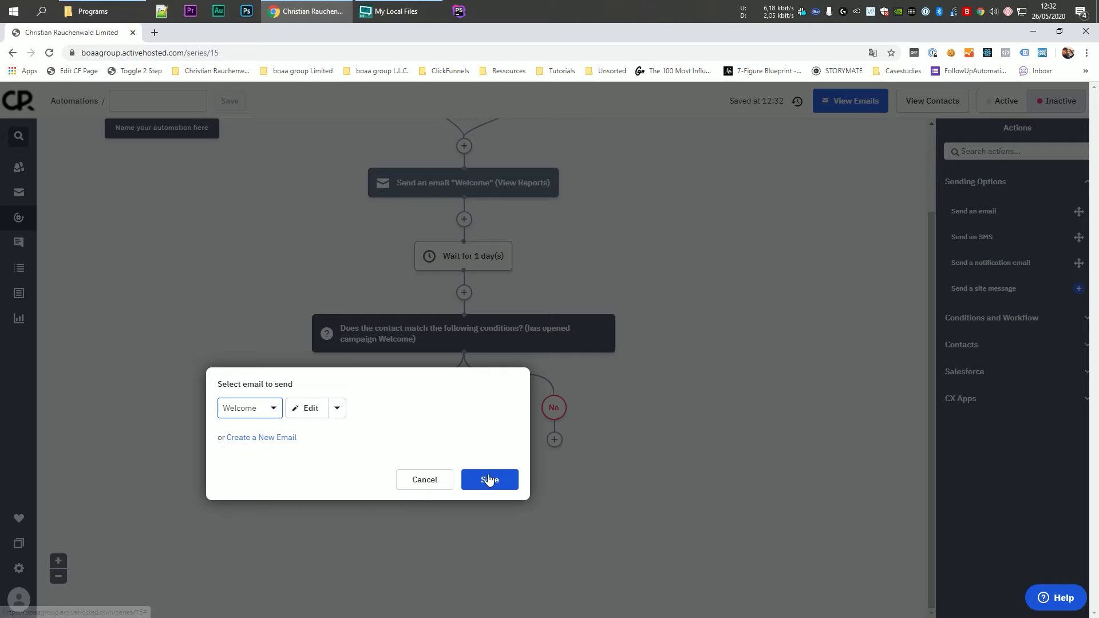
click(490, 478)
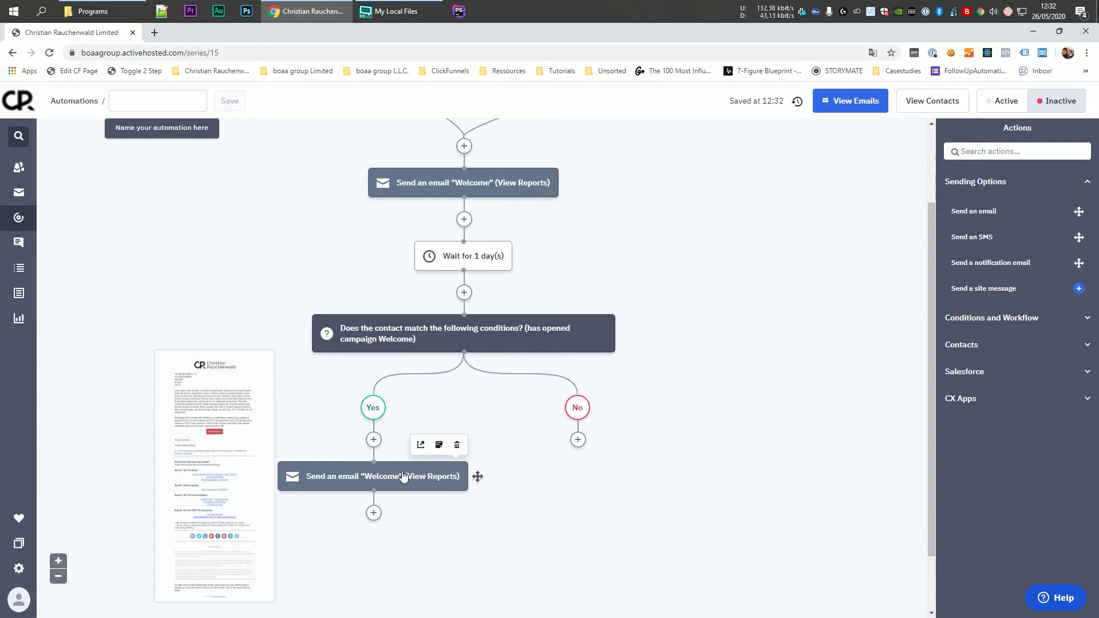
Add a No-branch email using Copy and Edit of Welcome, and open the copy.
click(578, 441)
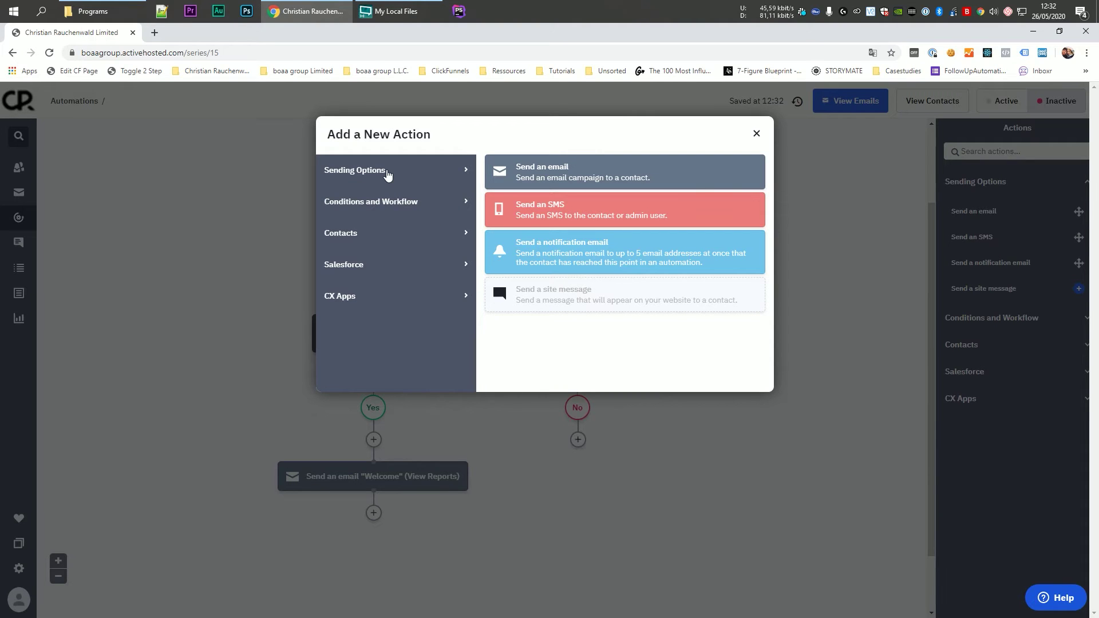
click(497, 172)
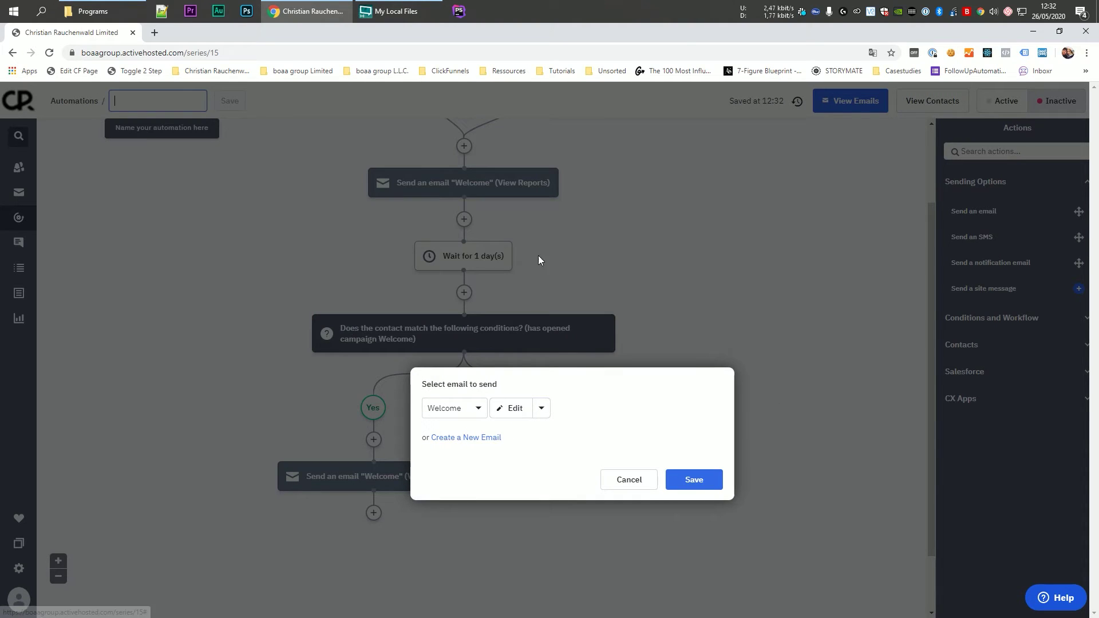
click(542, 410)
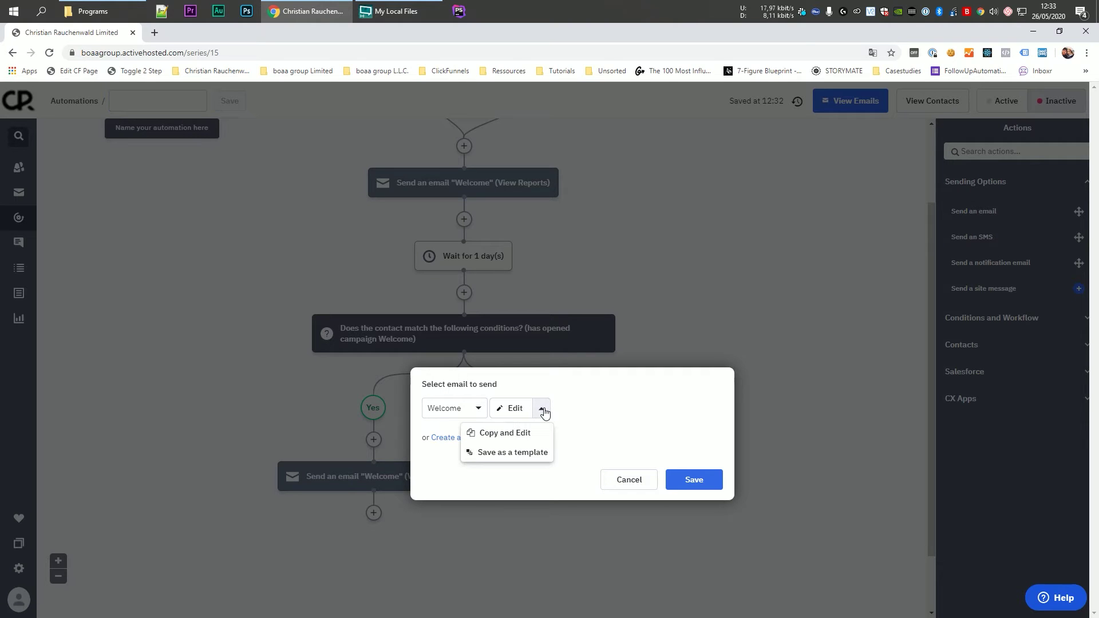
click(508, 435)
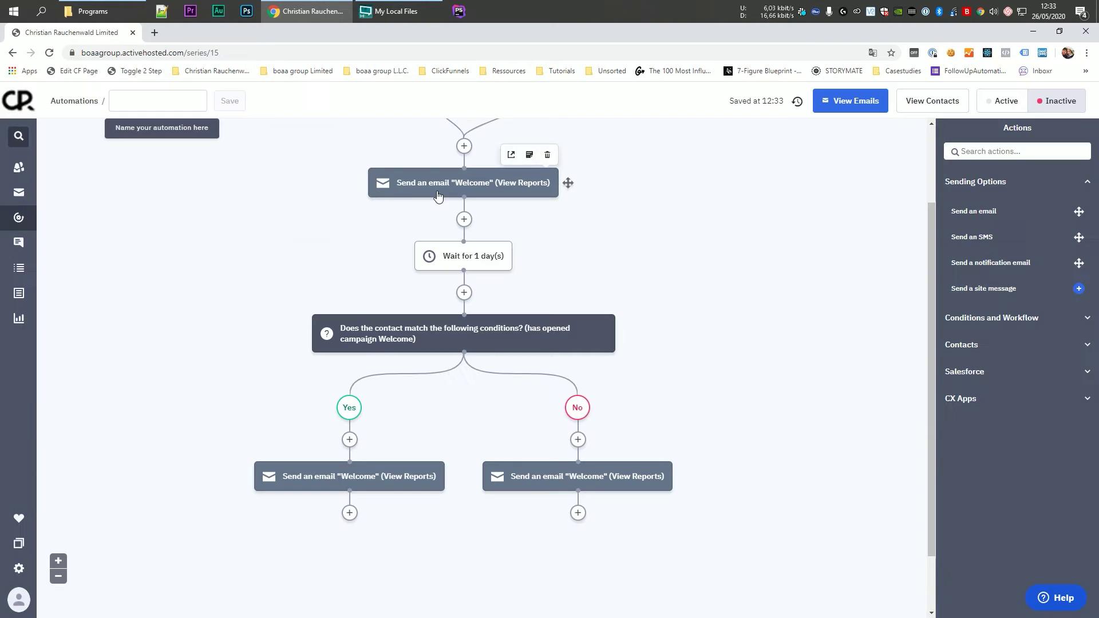
mouse_move(602, 478)
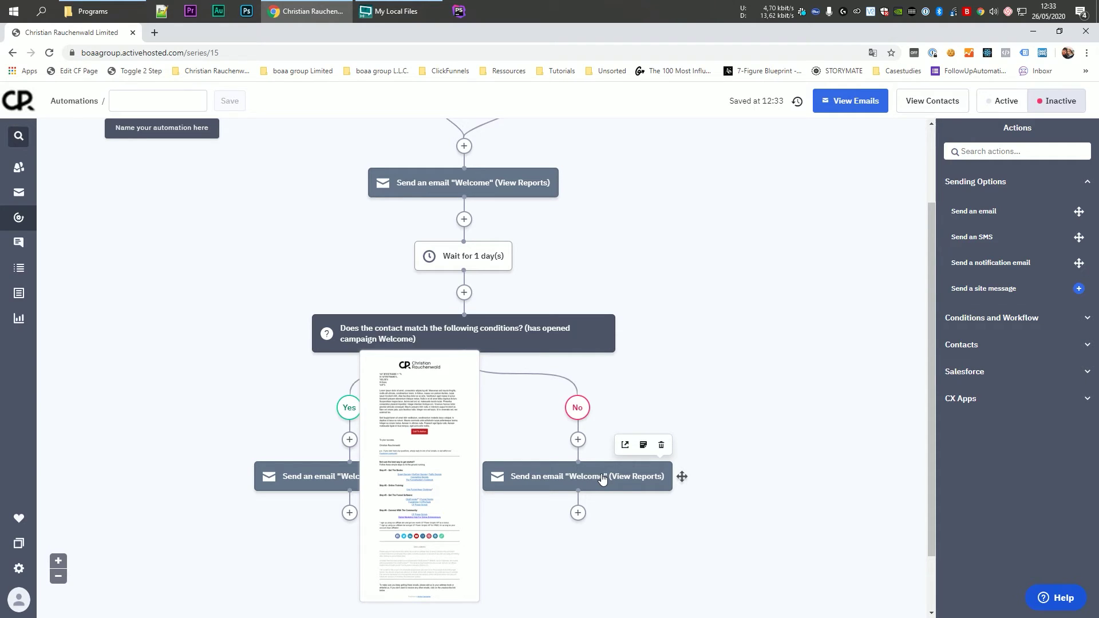
click(600, 478)
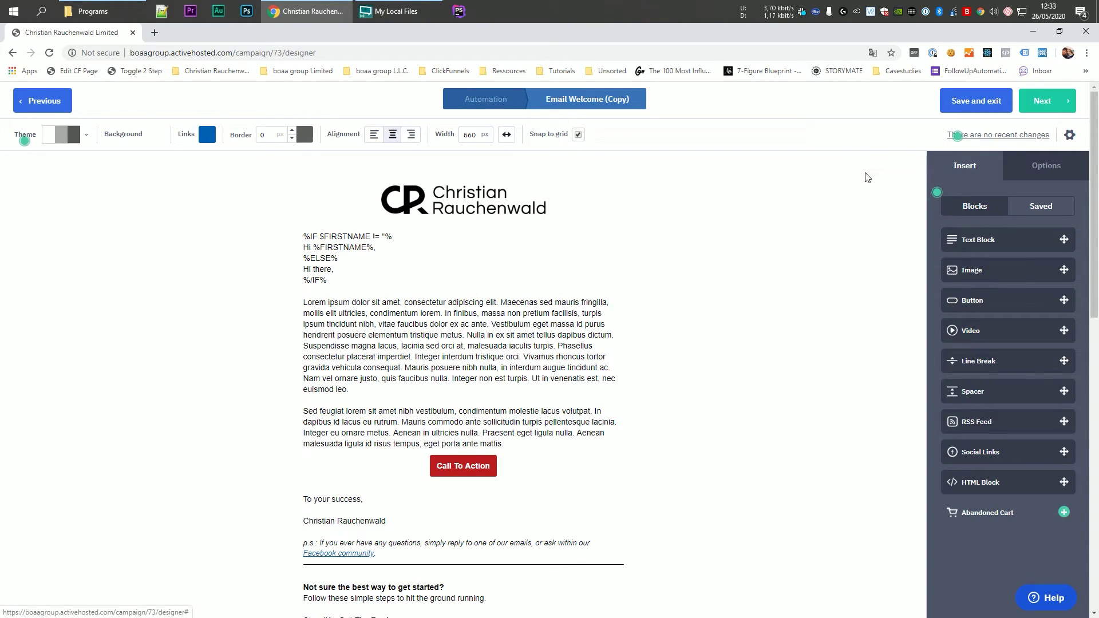
Save the Email Welcome (Copy) design and exit back to the automation canvas.
click(990, 106)
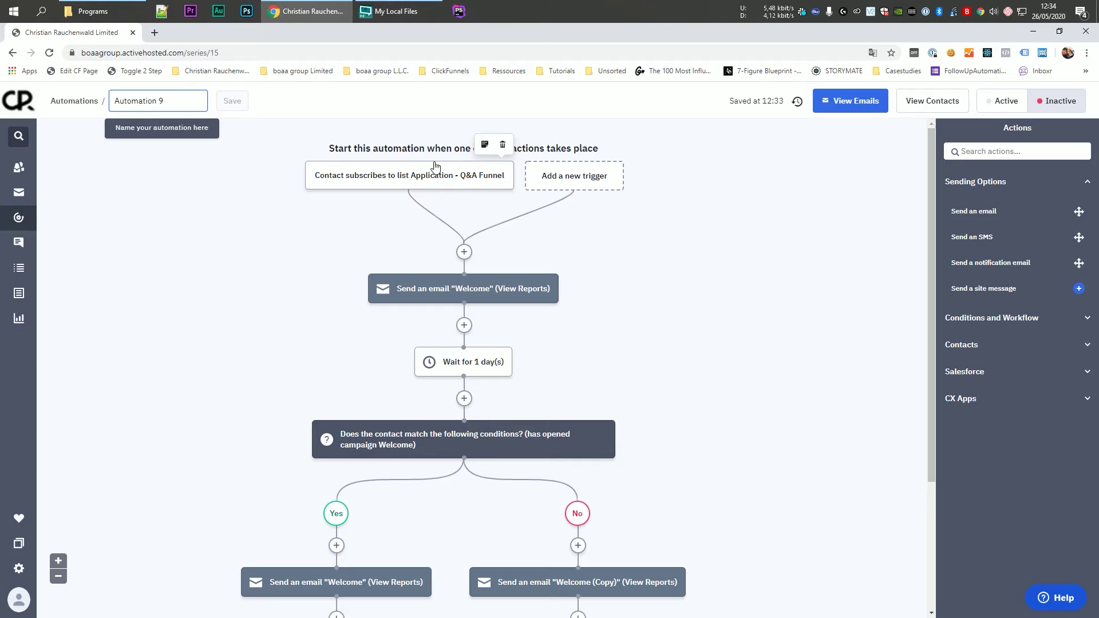
mouse_move(576, 278)
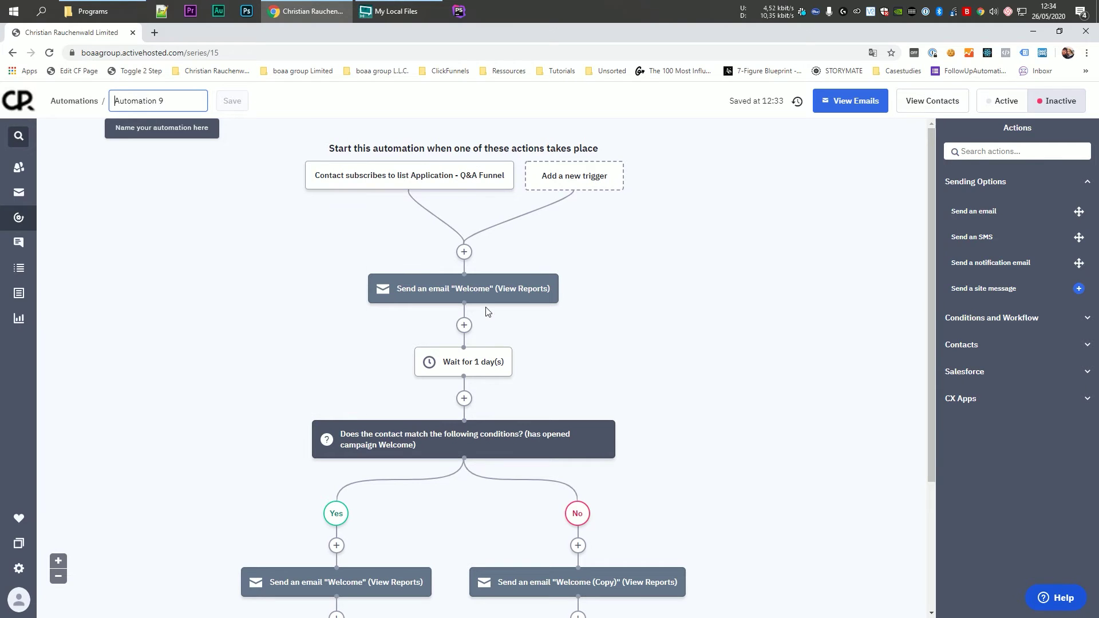
scroll(487, 311, down, 1)
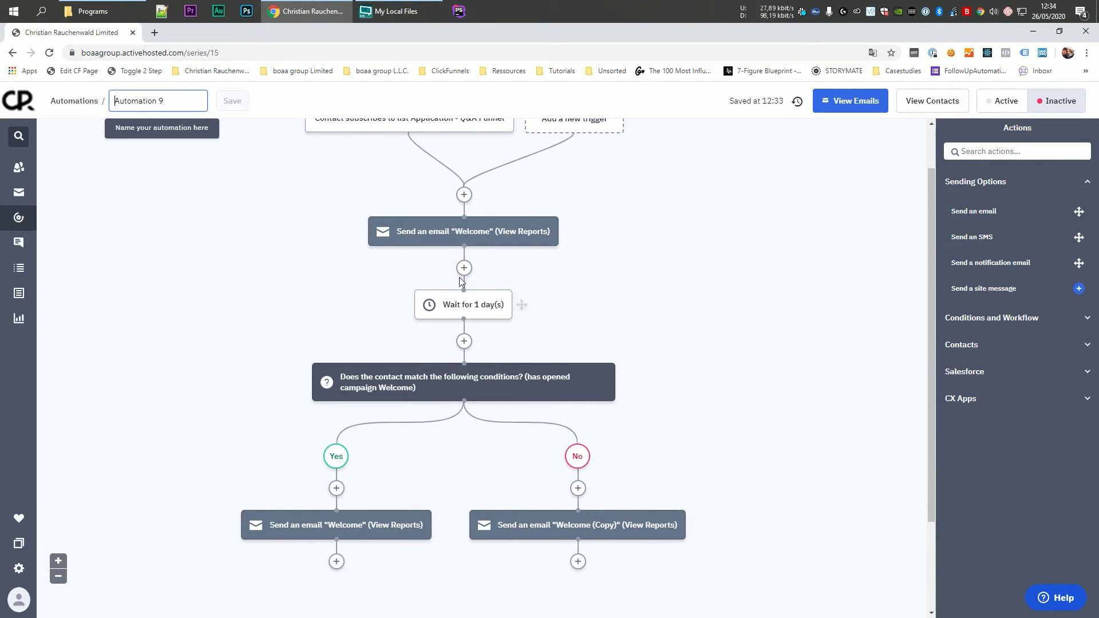
scroll(542, 298, down, 1)
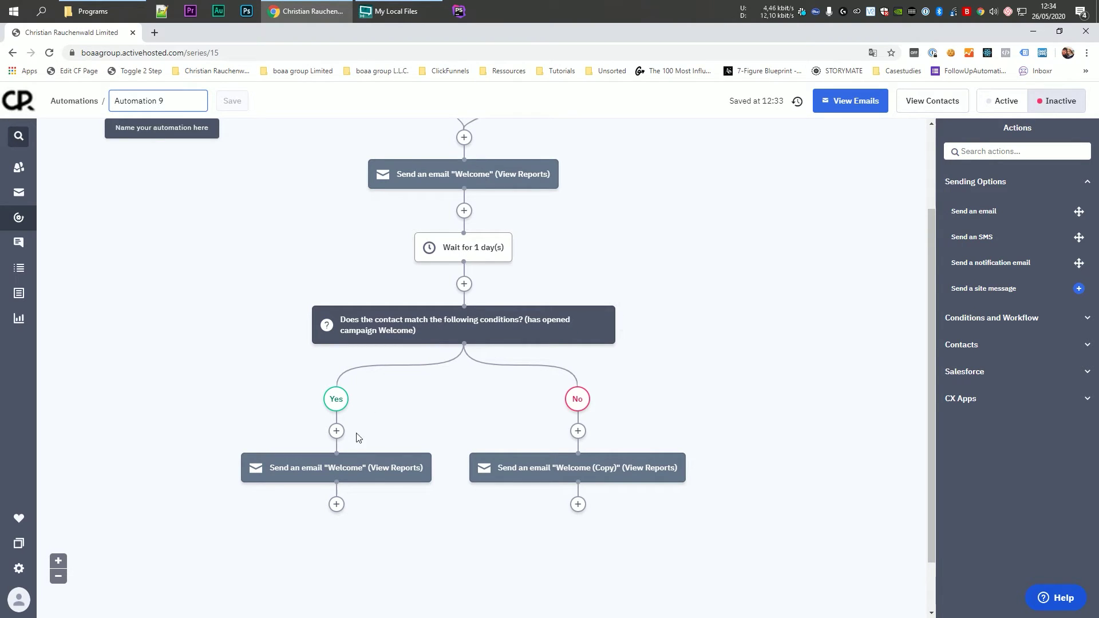
mouse_move(295, 482)
mouse_move(589, 455)
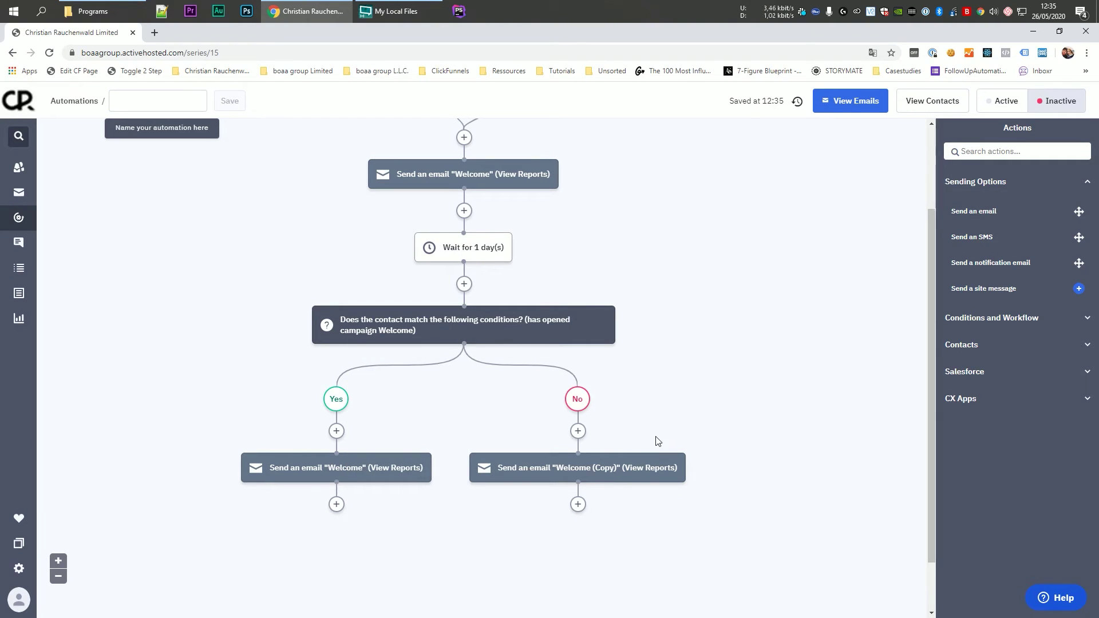
Add a Wait for 1 day step below the Welcome (Copy) email.
click(578, 504)
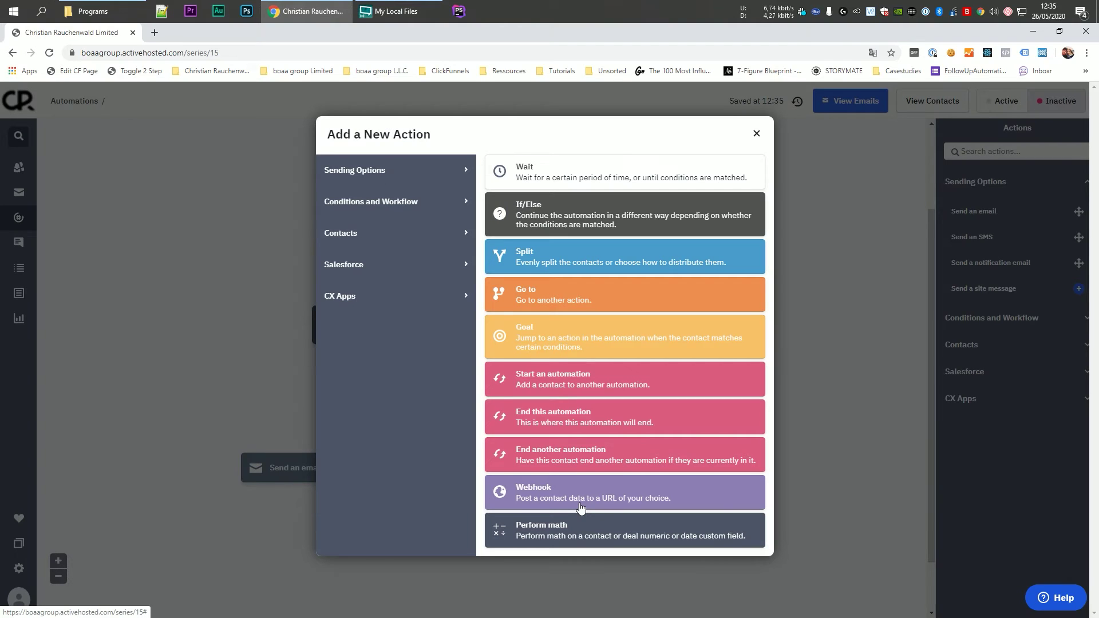
click(568, 175)
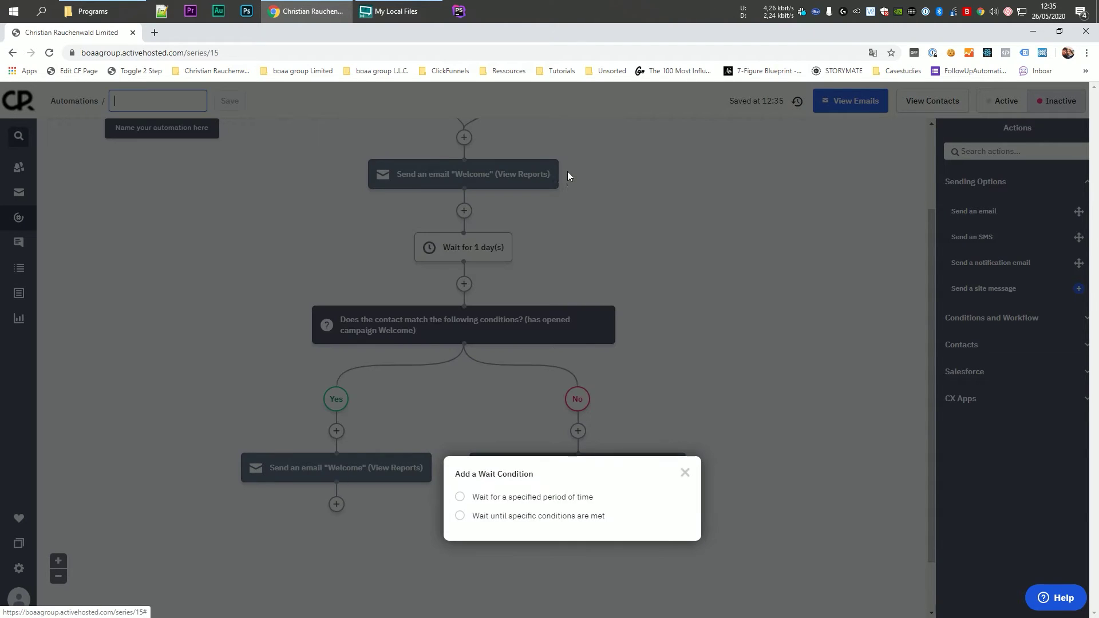
click(550, 498)
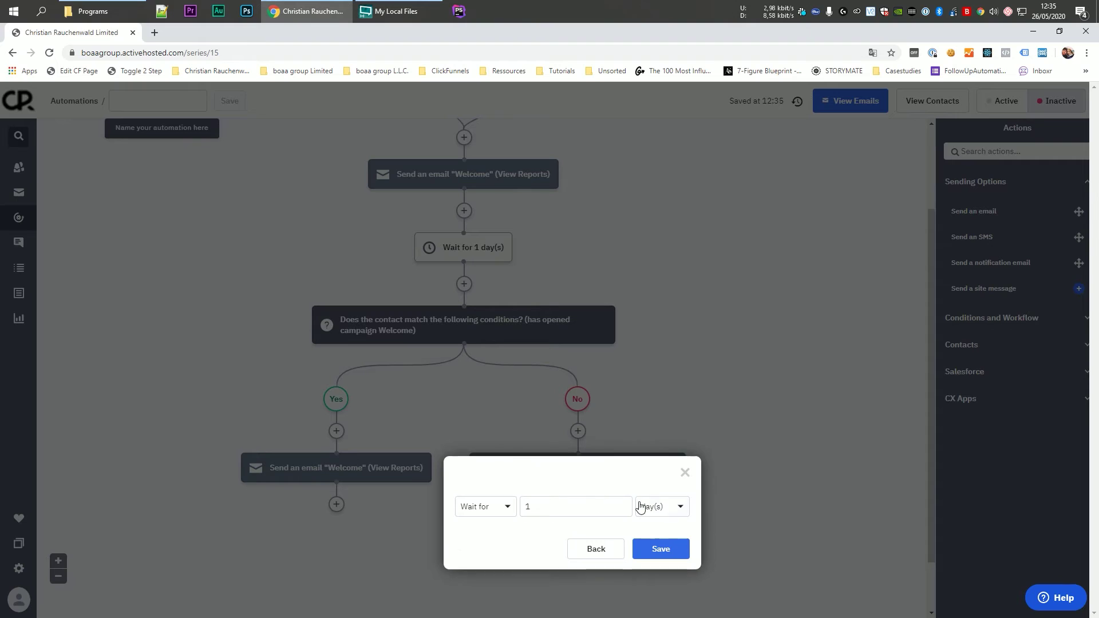
click(661, 549)
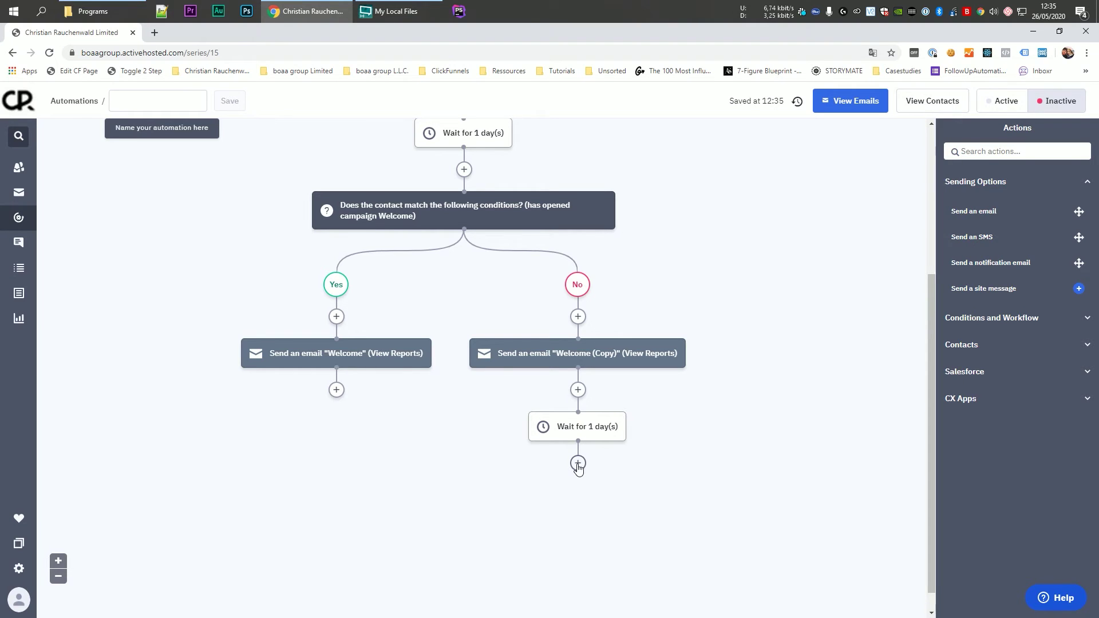
Add a Go to step after the wait that jumps to the Yes-branch Welcome email.
click(577, 463)
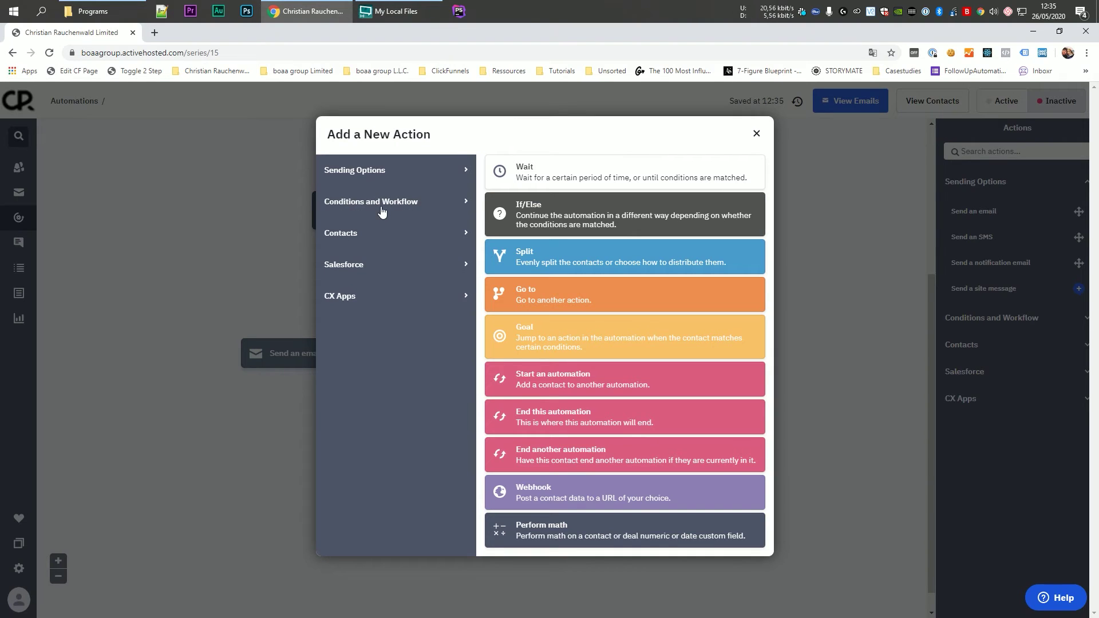
click(523, 299)
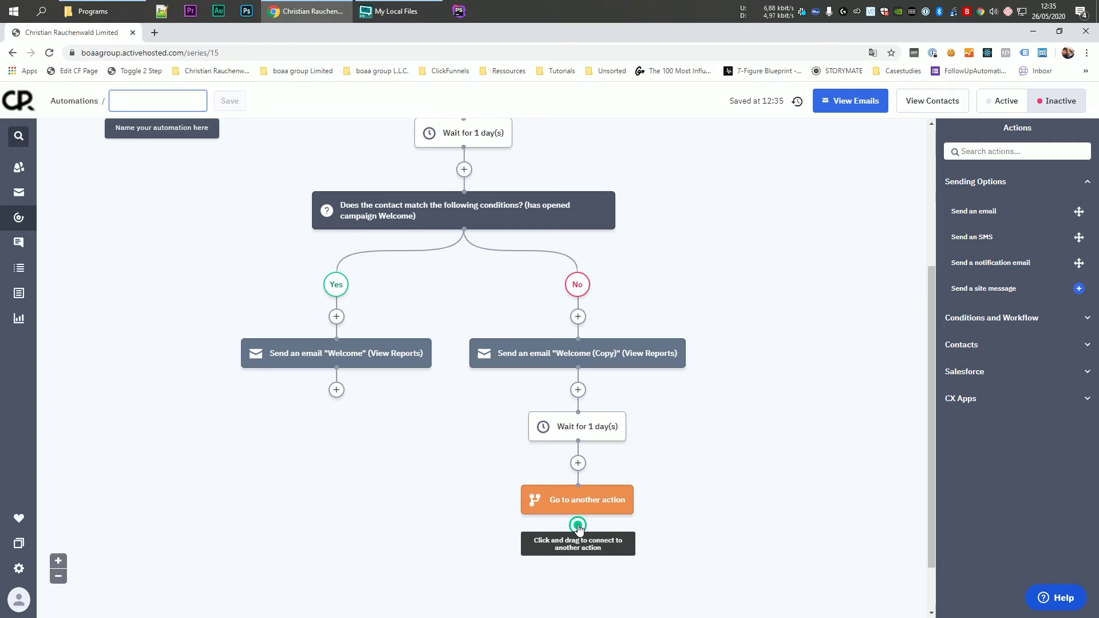
drag(578, 527, 502, 444)
Rename the automation to 'Demo Automation', save it, and go back to the automations list.
scroll(481, 466, up, 4)
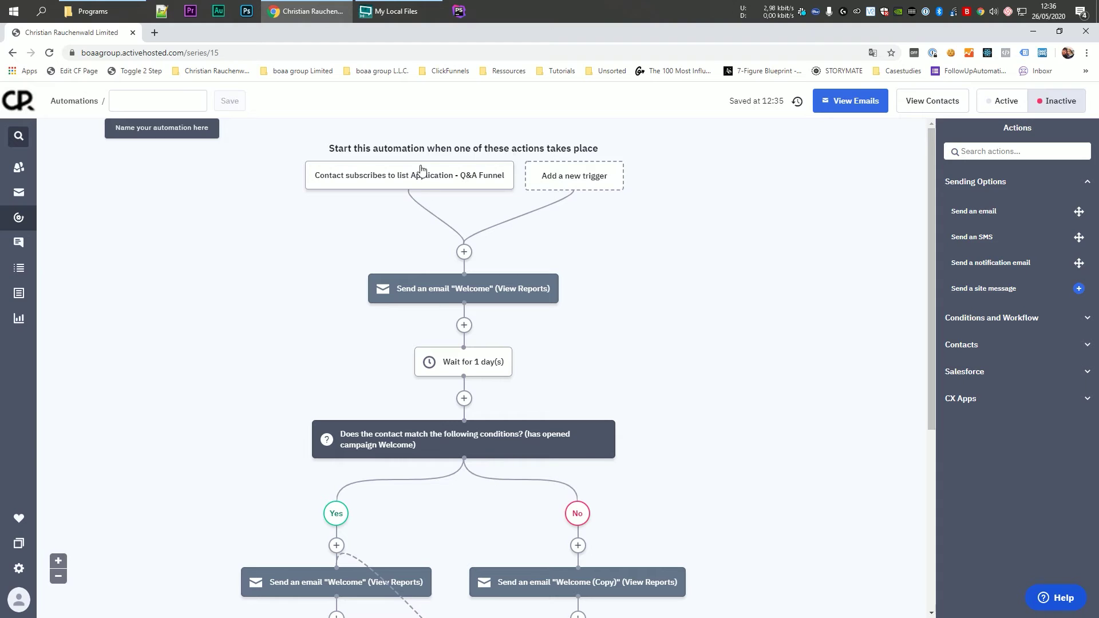
mouse_move(424, 182)
scroll(480, 343, down, 2)
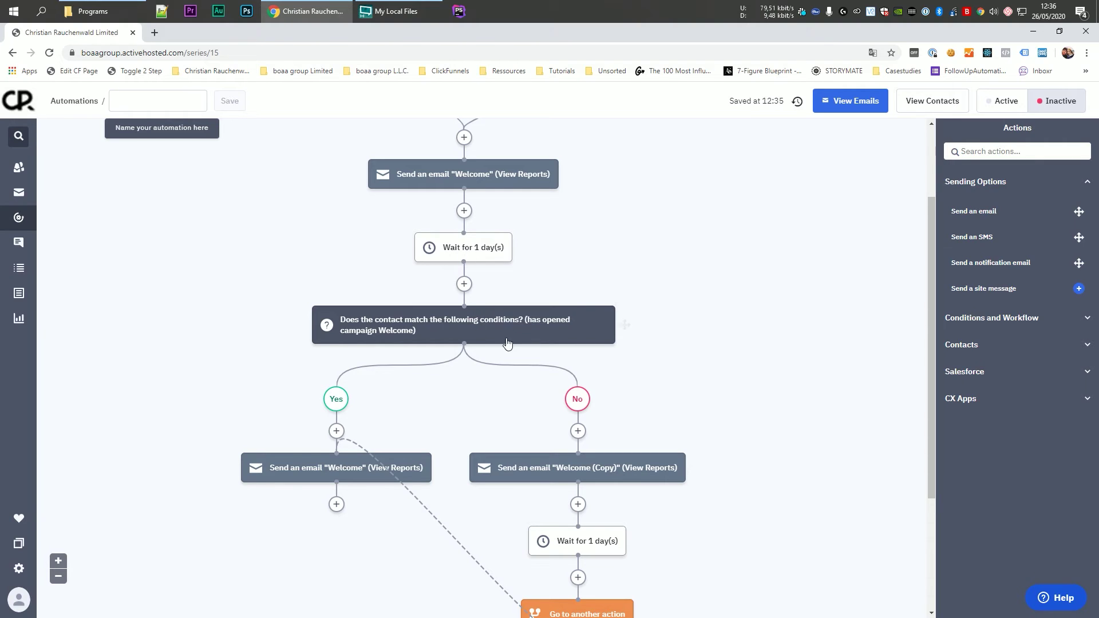
mouse_move(352, 460)
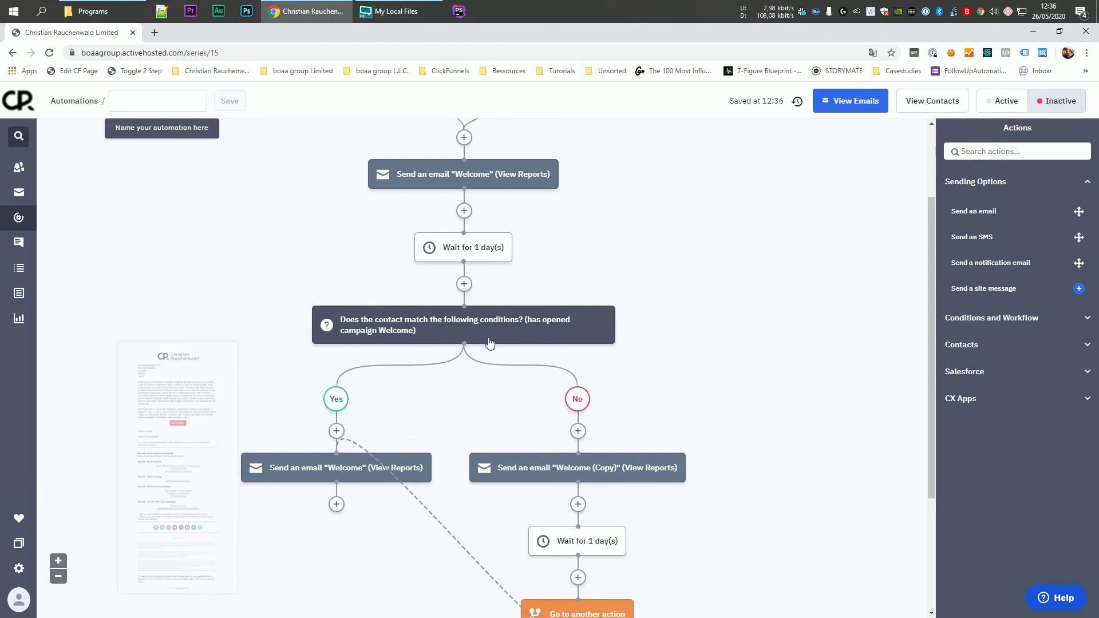
mouse_move(497, 335)
scroll(497, 335, down, 1)
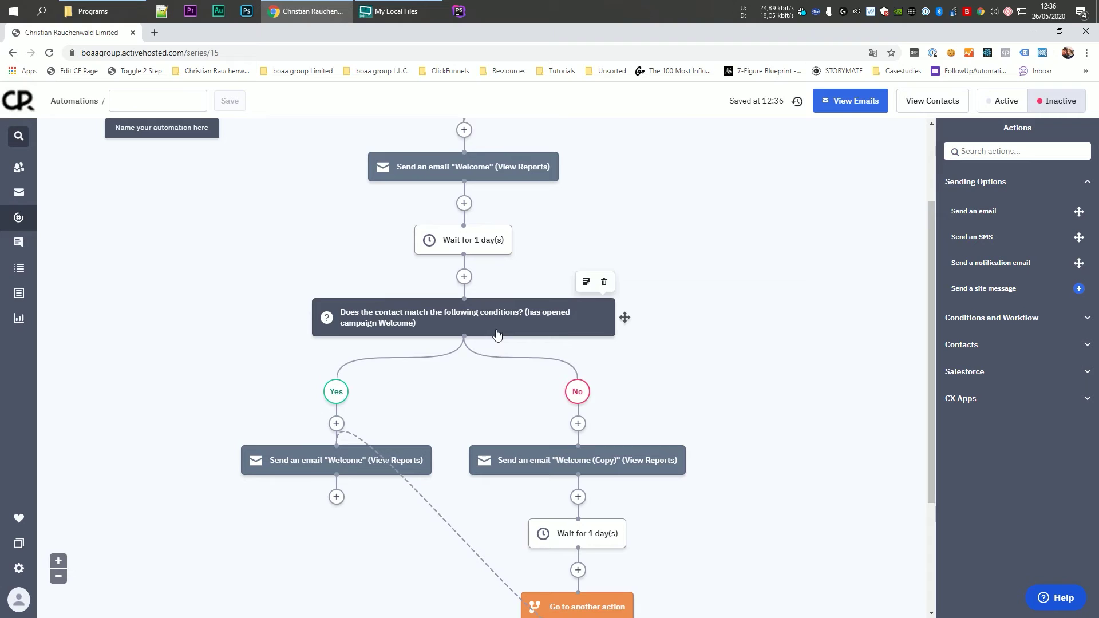
mouse_move(615, 410)
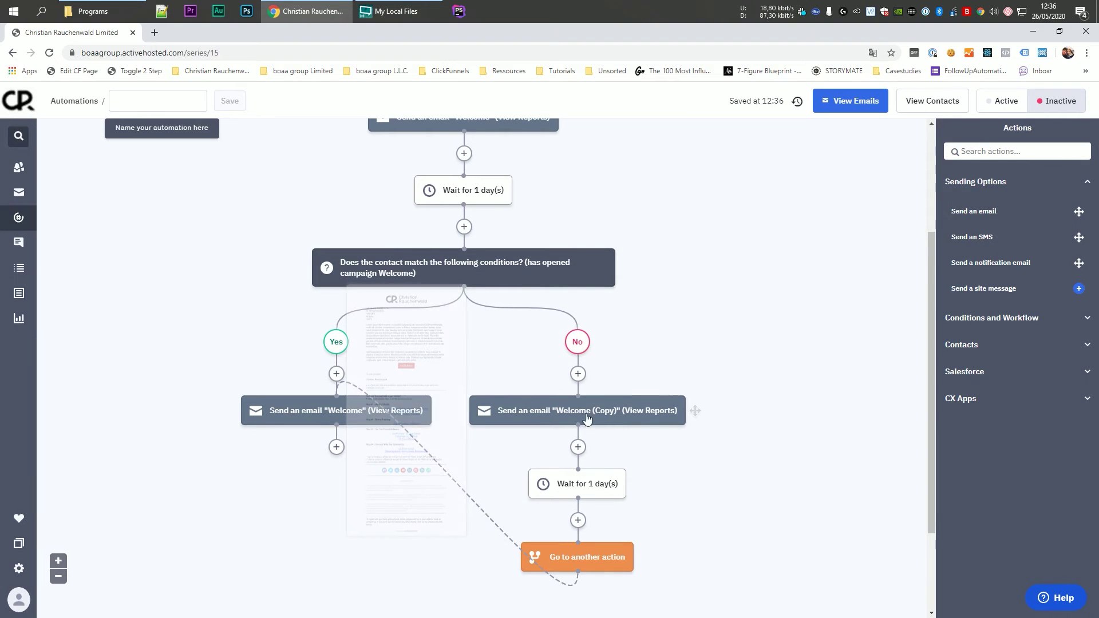
scroll(574, 407, down, 1)
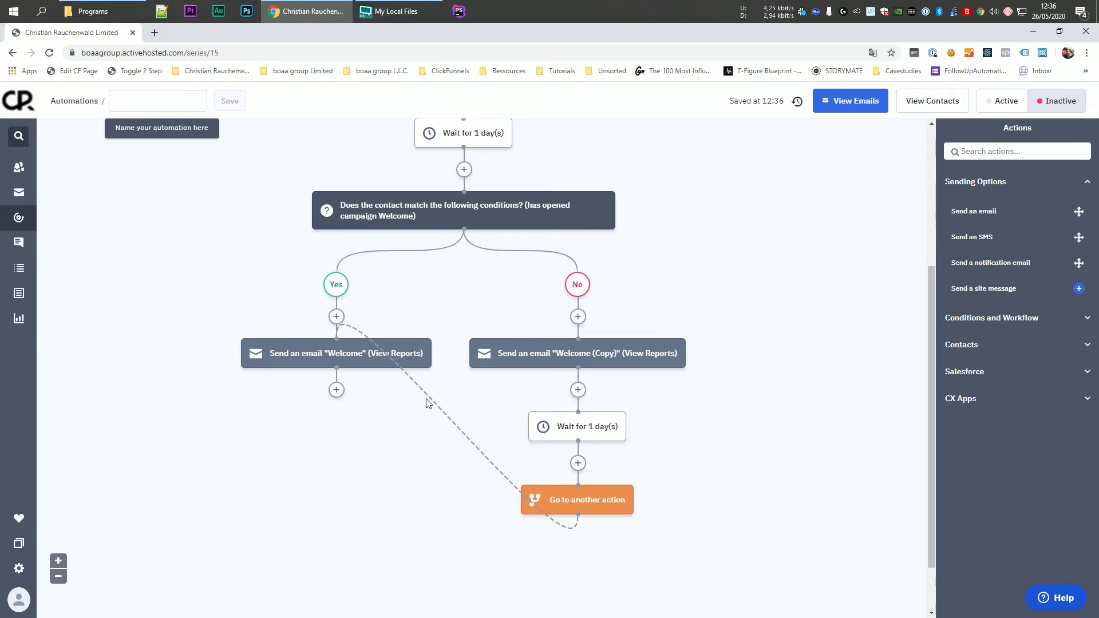
mouse_move(328, 353)
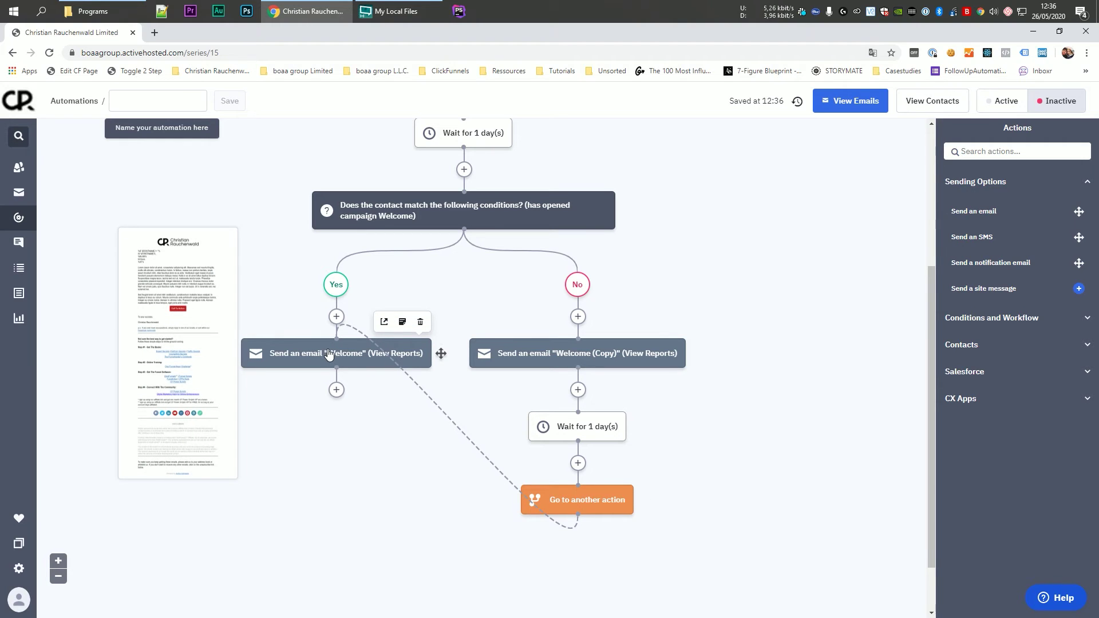
scroll(328, 353, up, 1)
click(171, 103)
text(Dem)
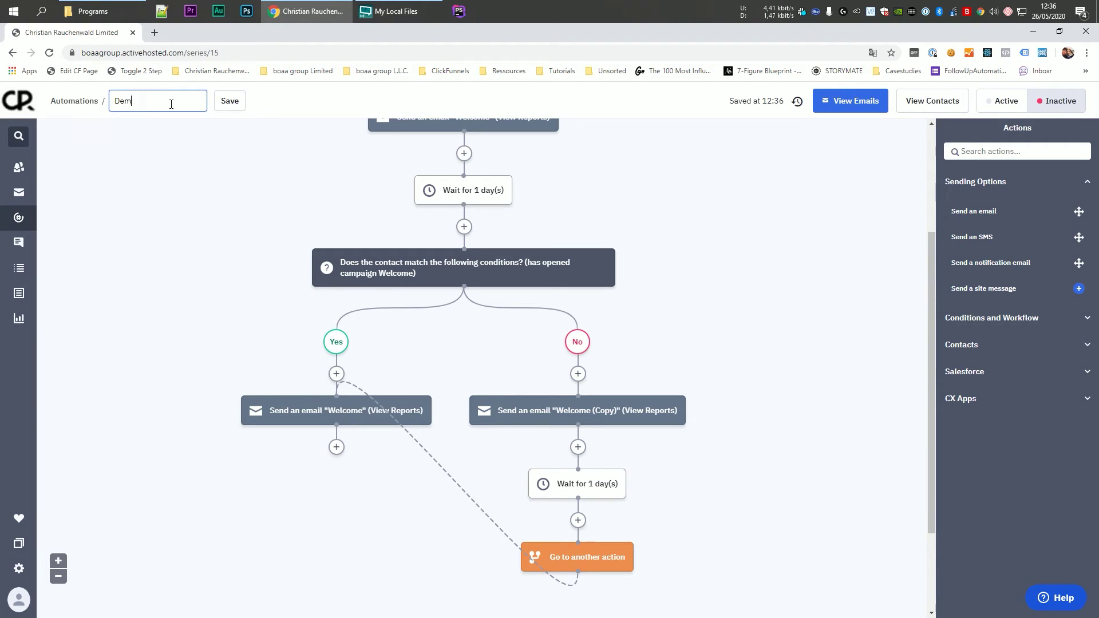
text(o Automation)
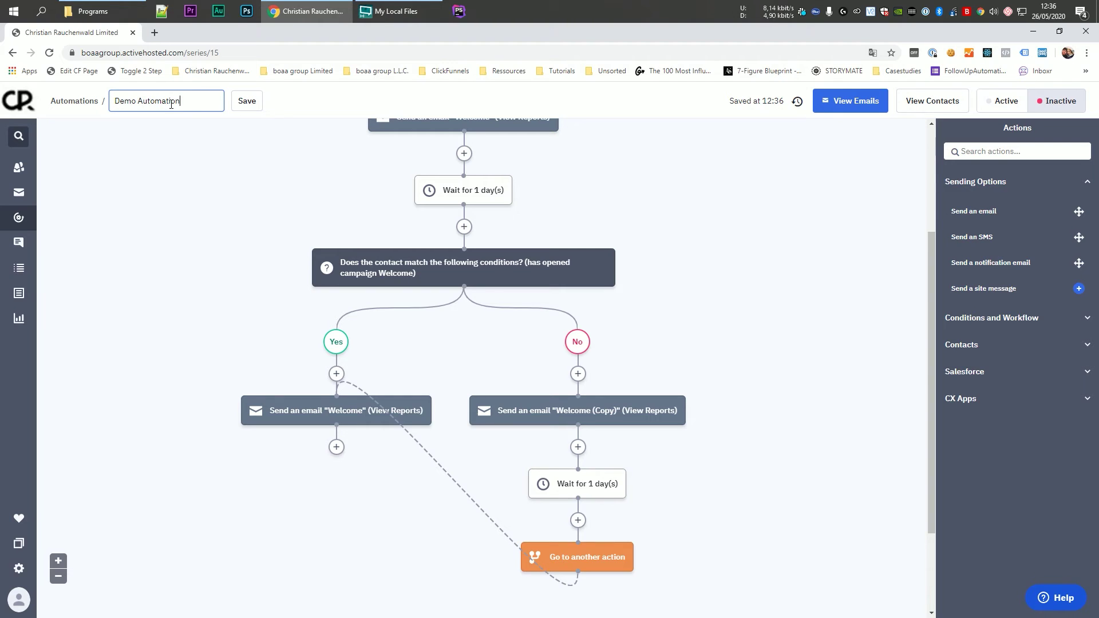
click(246, 100)
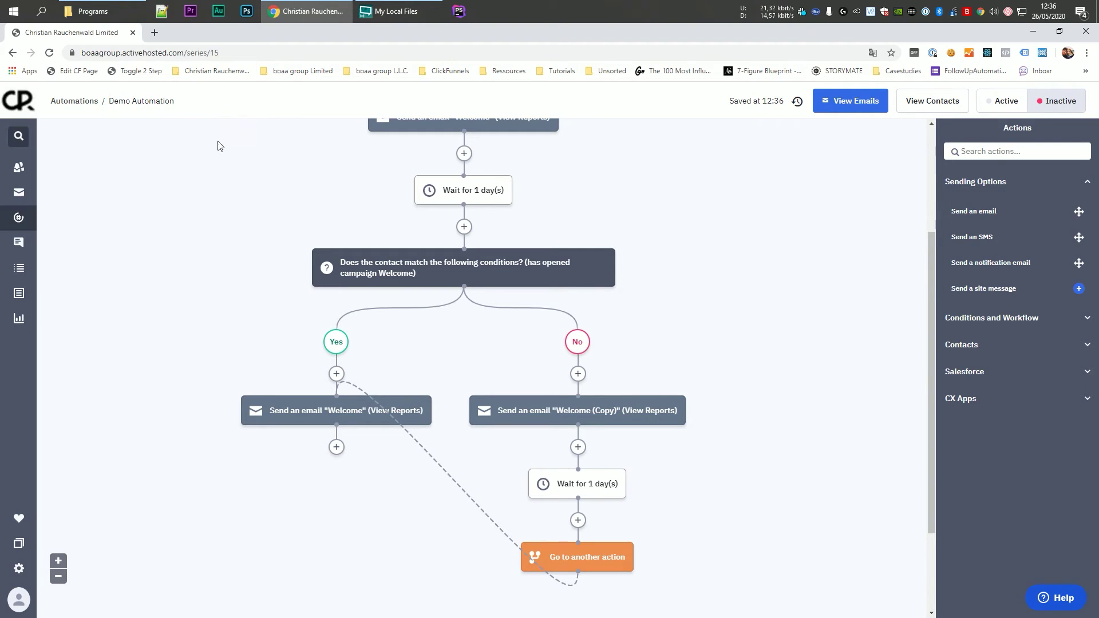
click(19, 218)
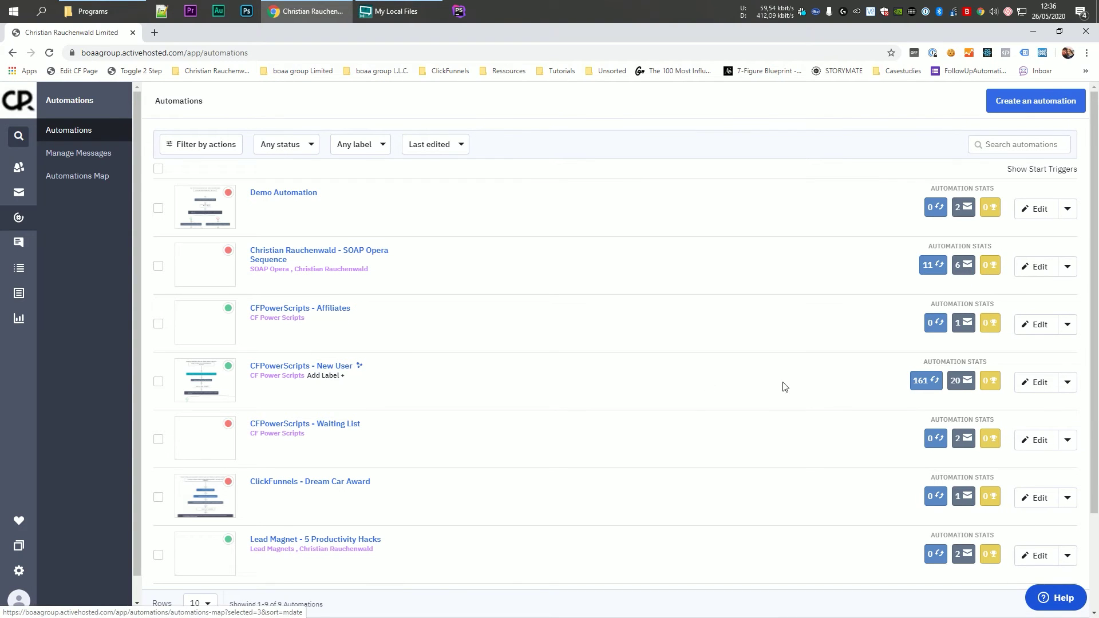
Open the CFPowerScripts - New User automation and zoom out to view its whole email, wait and if/else tree.
click(329, 367)
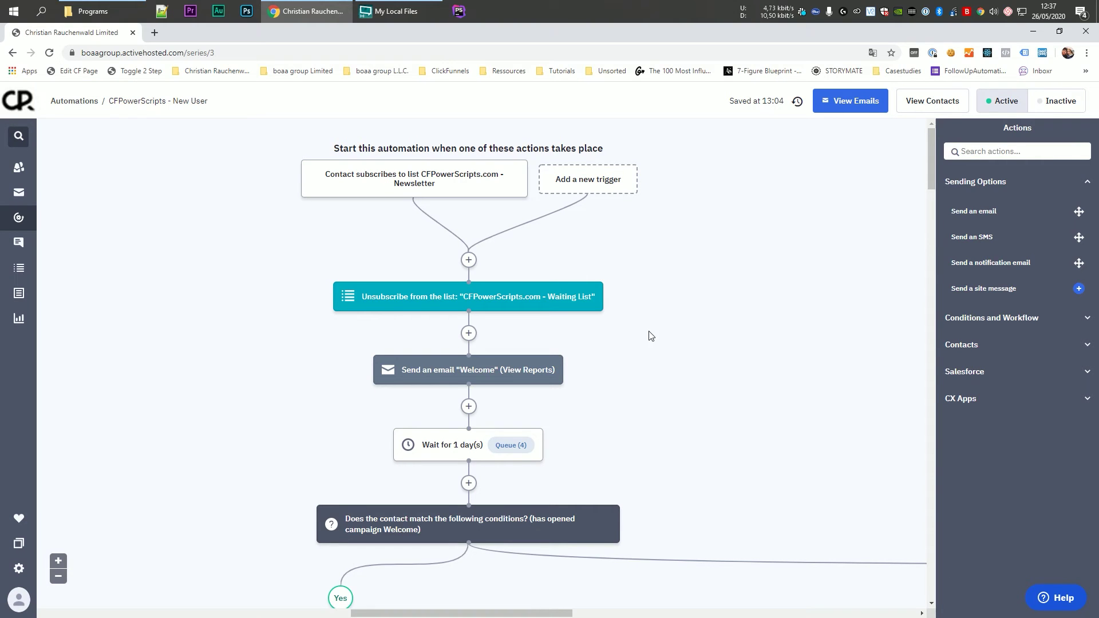
scroll(658, 338, down, 2)
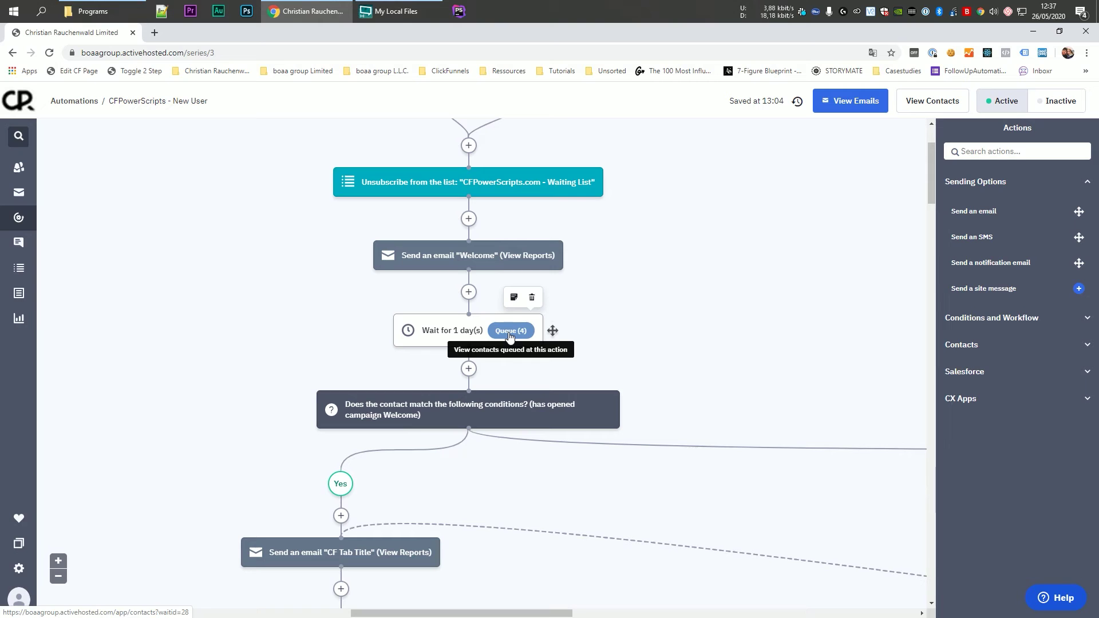
click(58, 577)
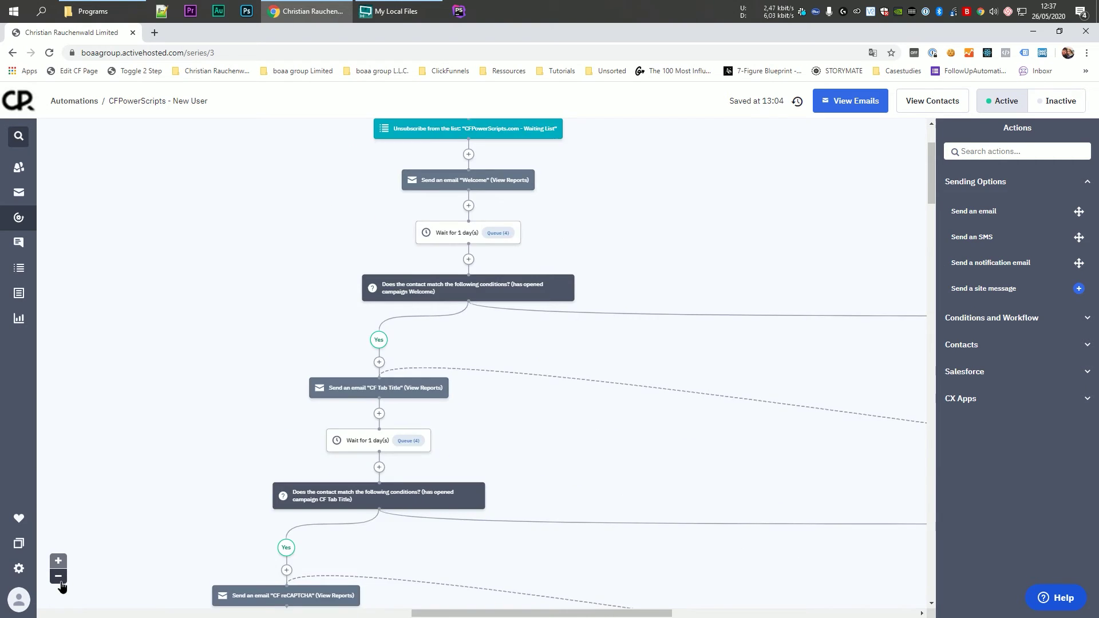
click(58, 576)
click(58, 576)
scroll(578, 358, up, 2)
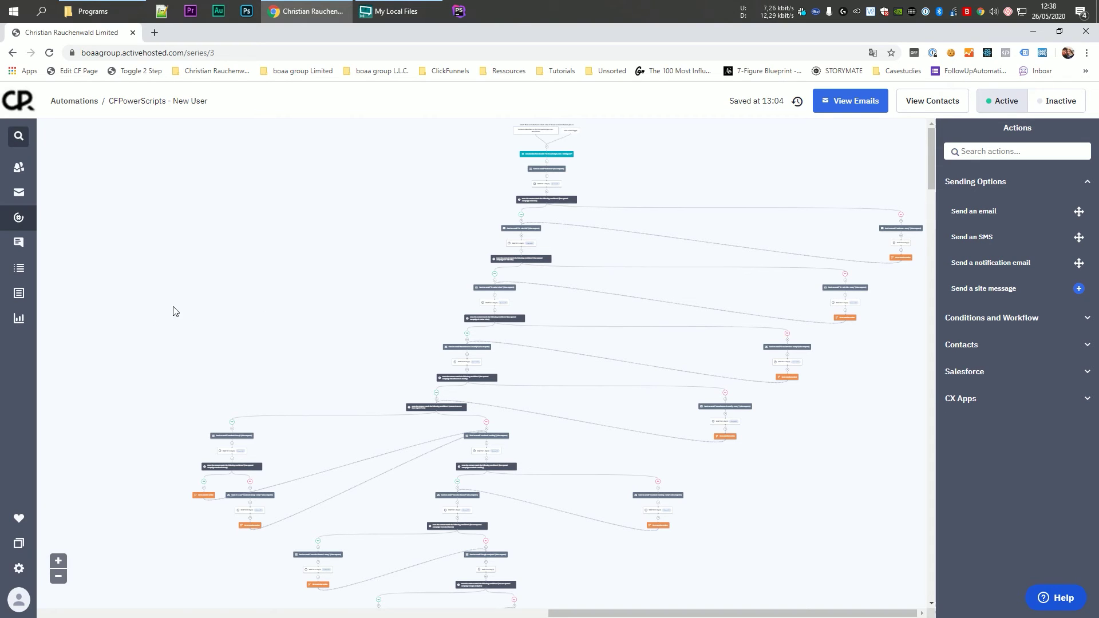
Open the CFPowerScripts - New User automation report and review each email's sent counts and open/click bars.
click(20, 320)
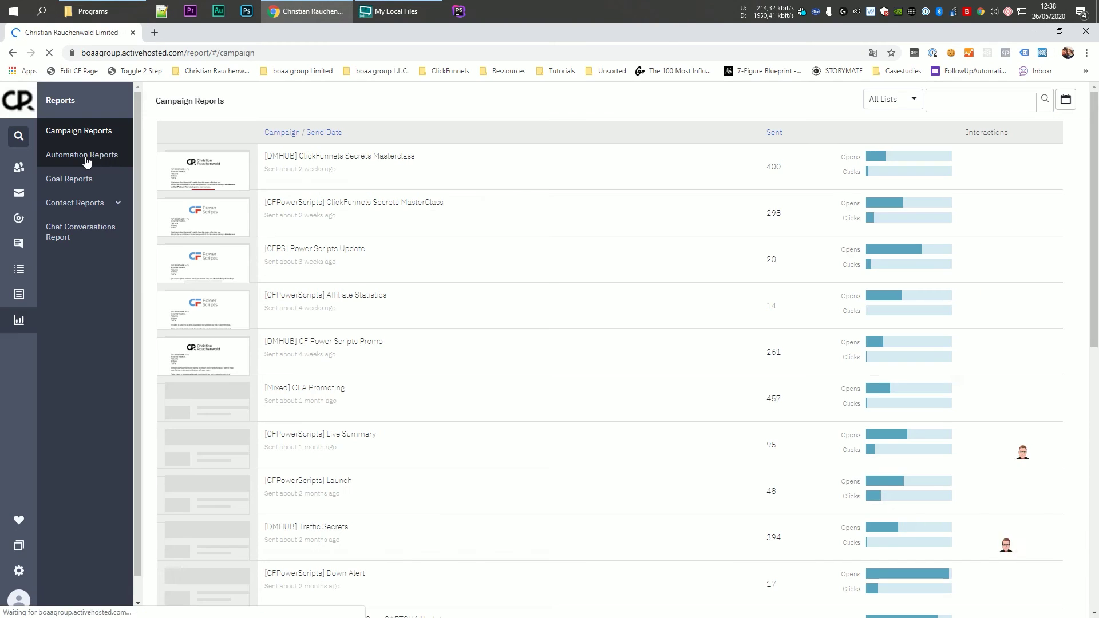
click(83, 156)
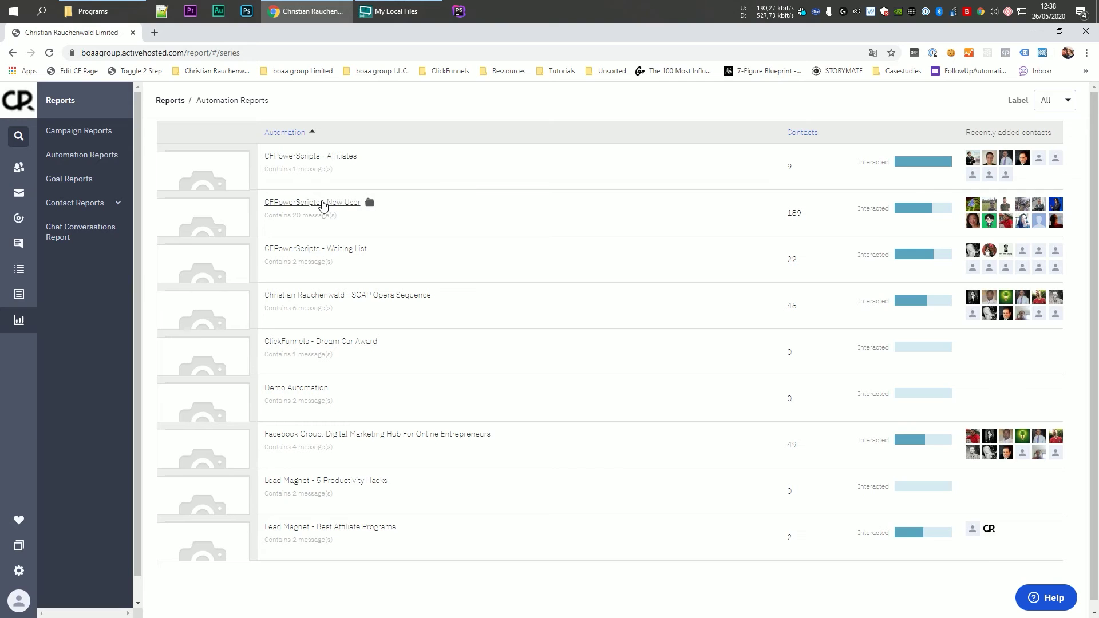
click(323, 203)
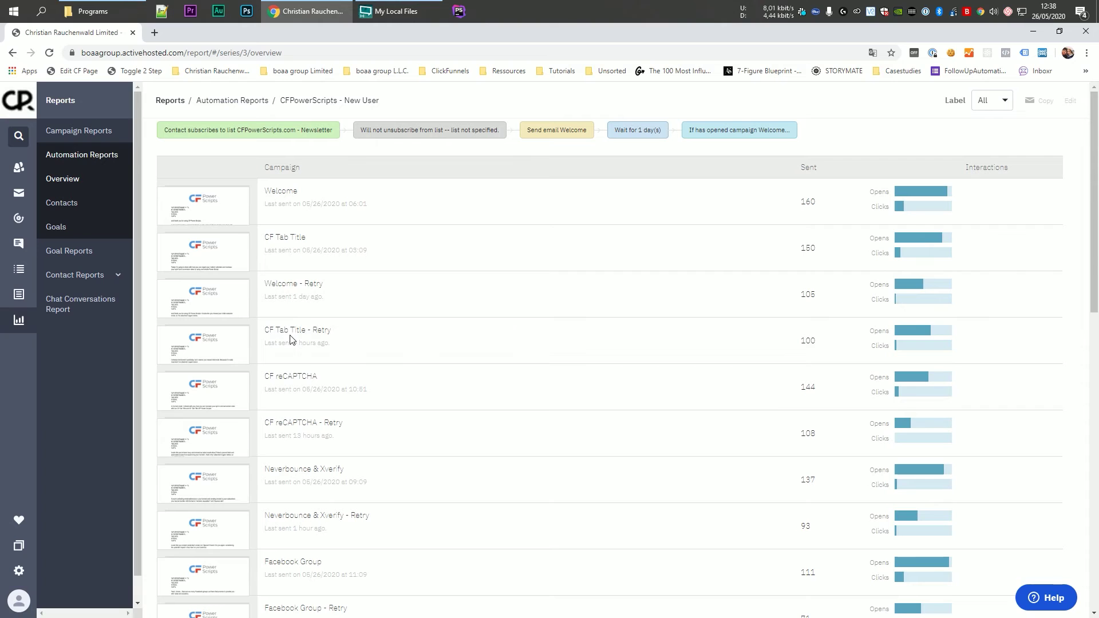
scroll(338, 307, down, 15)
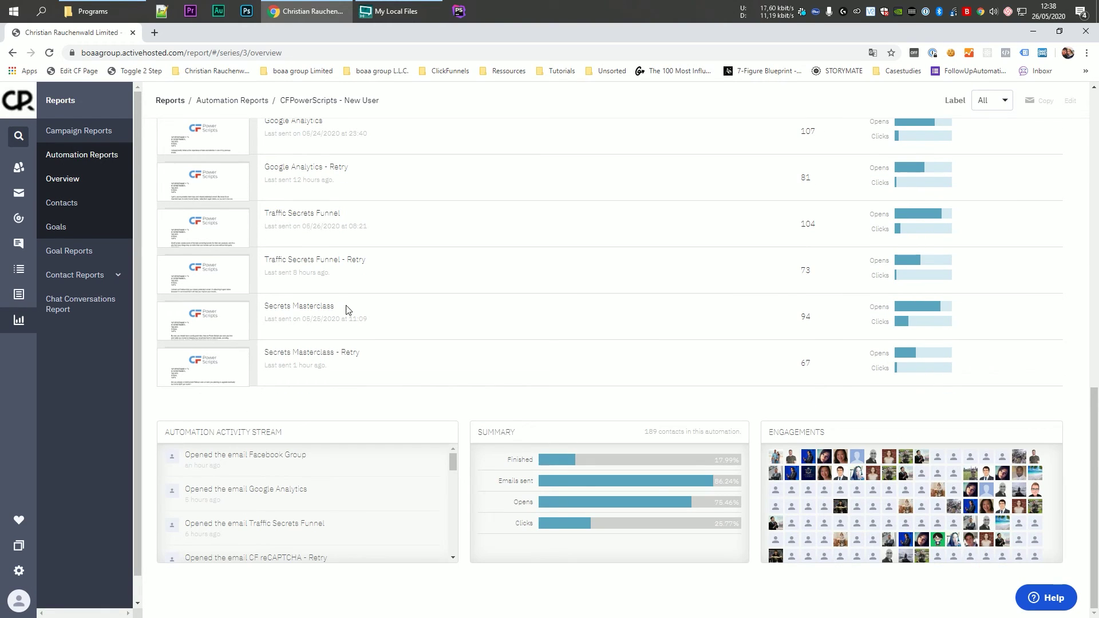
scroll(320, 188, up, 1)
scroll(319, 188, up, 2)
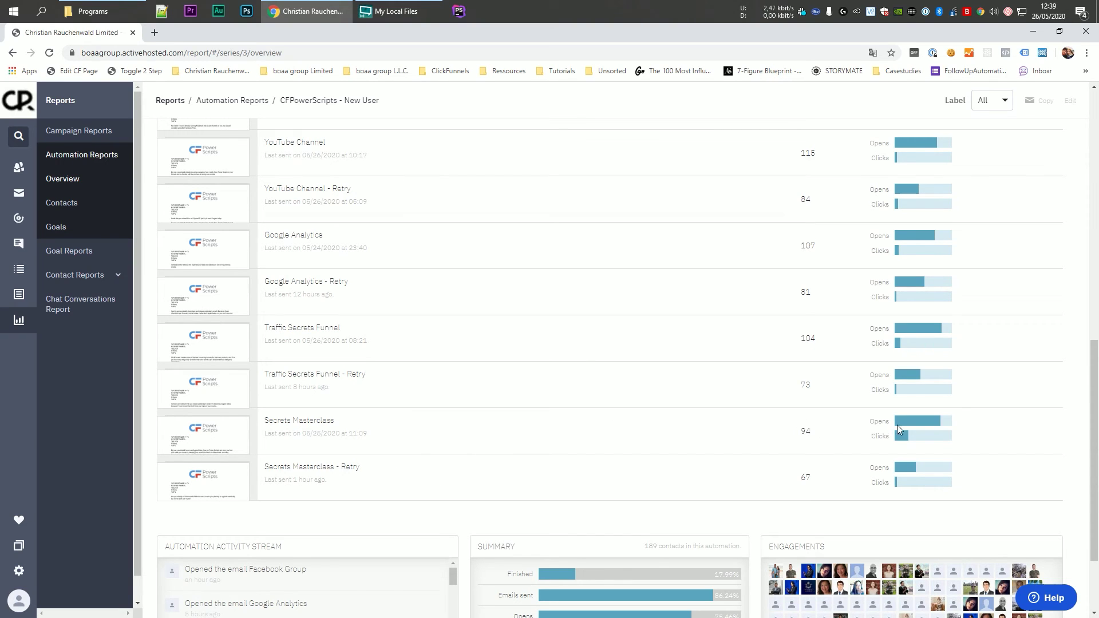
mouse_move(906, 422)
mouse_move(904, 467)
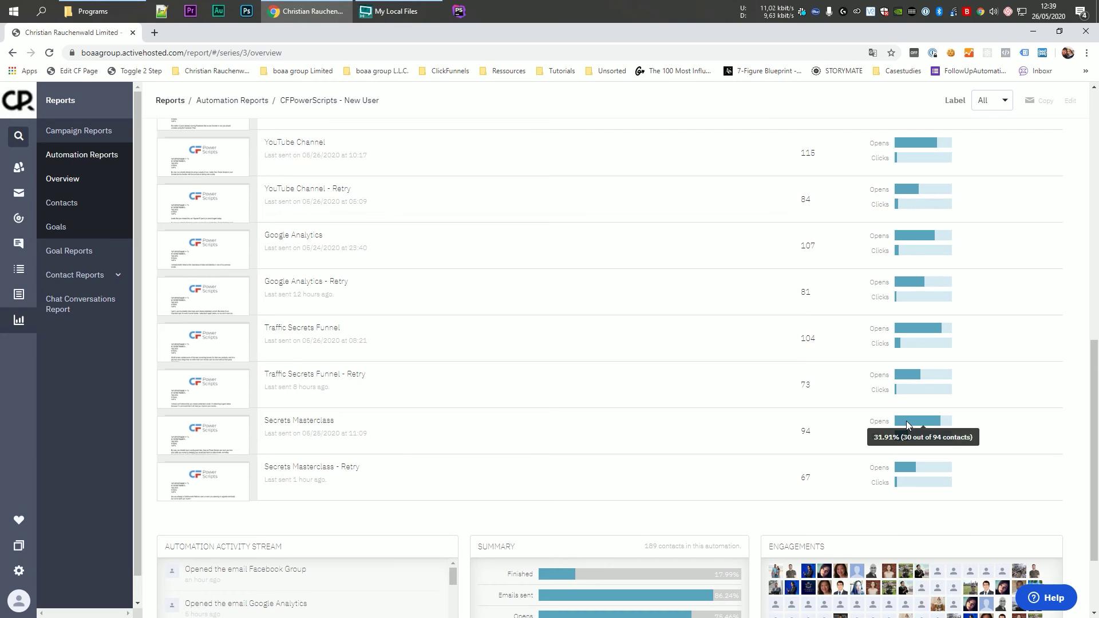
scroll(668, 396, up, 5)
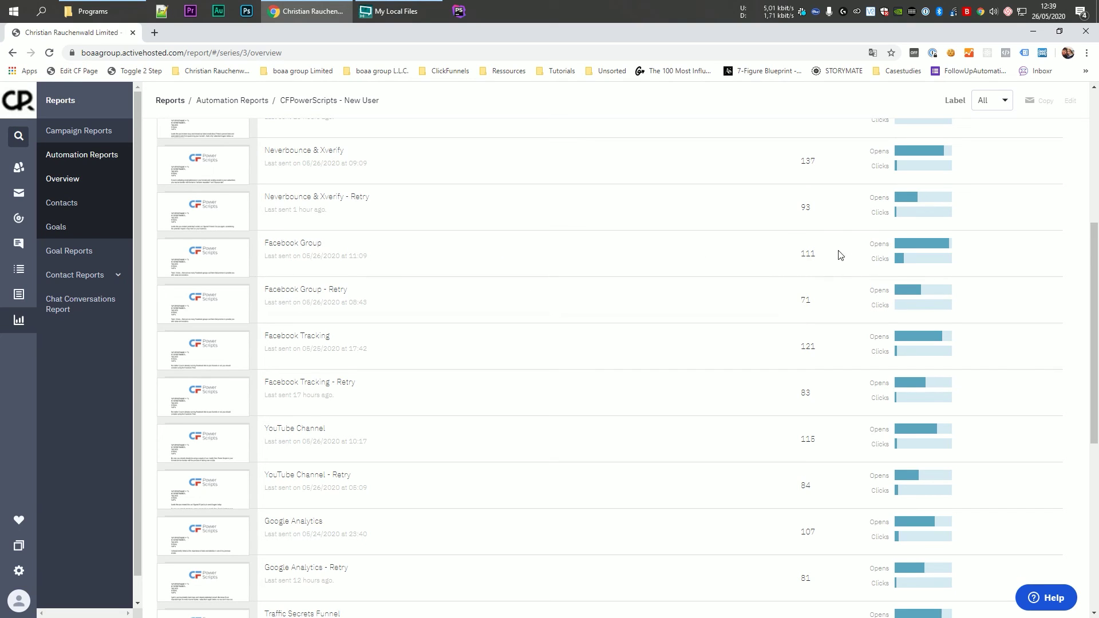
mouse_move(903, 246)
mouse_move(911, 290)
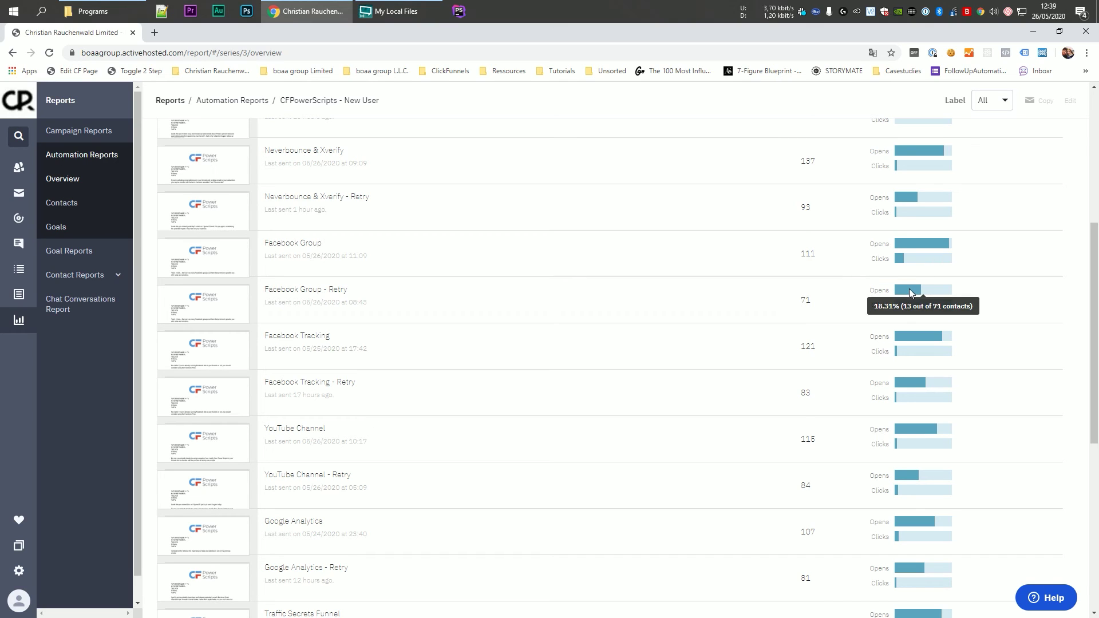